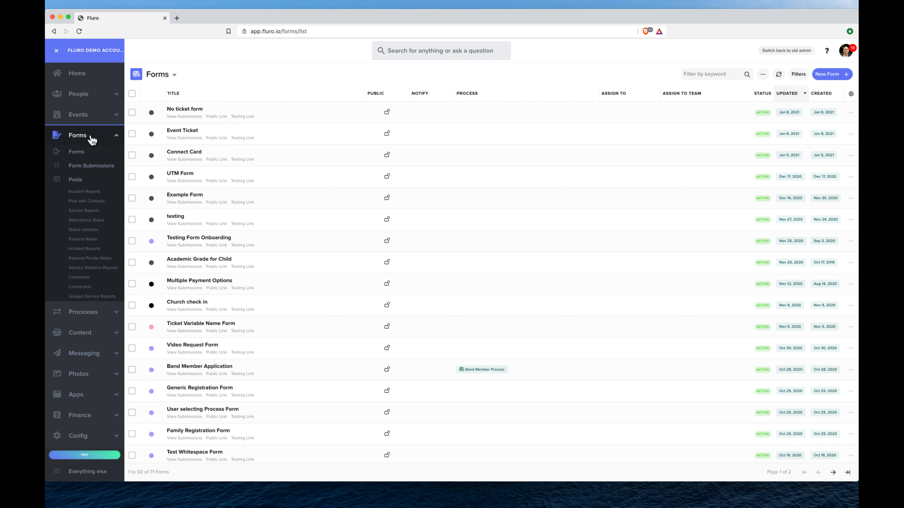
Create a new form titled "Foodbank Donation Form".
{"action": "left_click", "coordinate": [836, 76]}
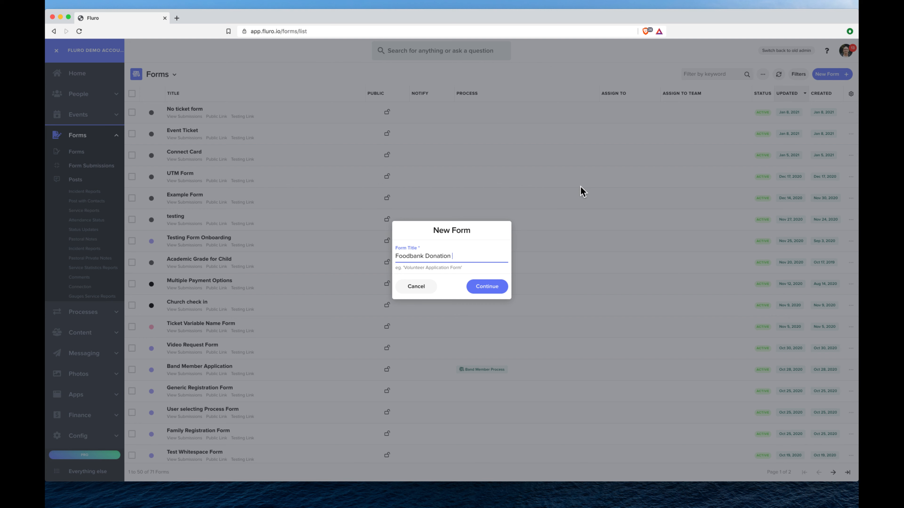
{"action": "left_click", "coordinate": [498, 288]}
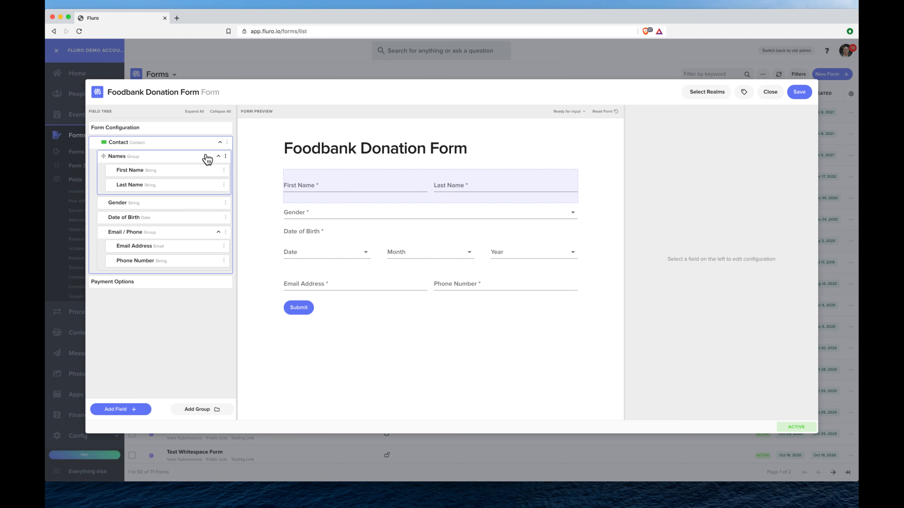
Delete the Gender and Date of Birth fields and the Email / Phone group from the form's Contact section.
{"action": "left_click", "coordinate": [226, 203]}
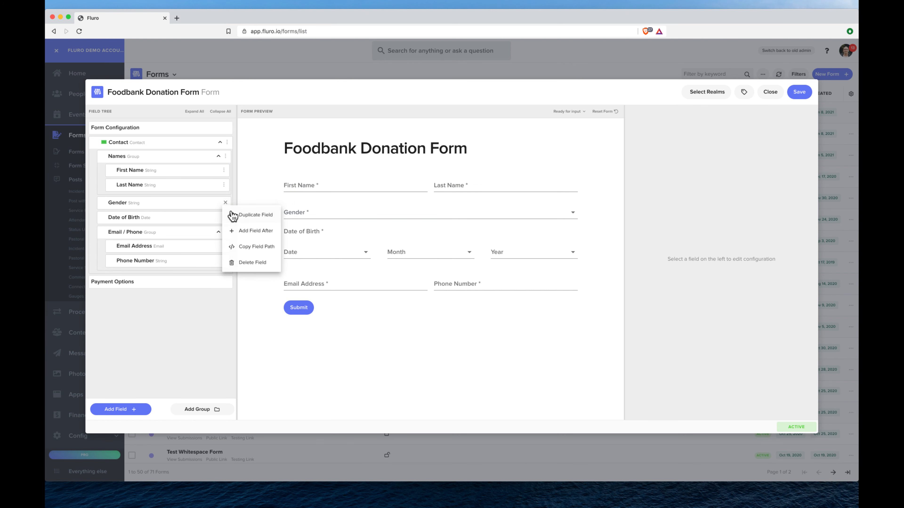
{"action": "left_click", "coordinate": [245, 262]}
{"action": "left_click", "coordinate": [225, 203]}
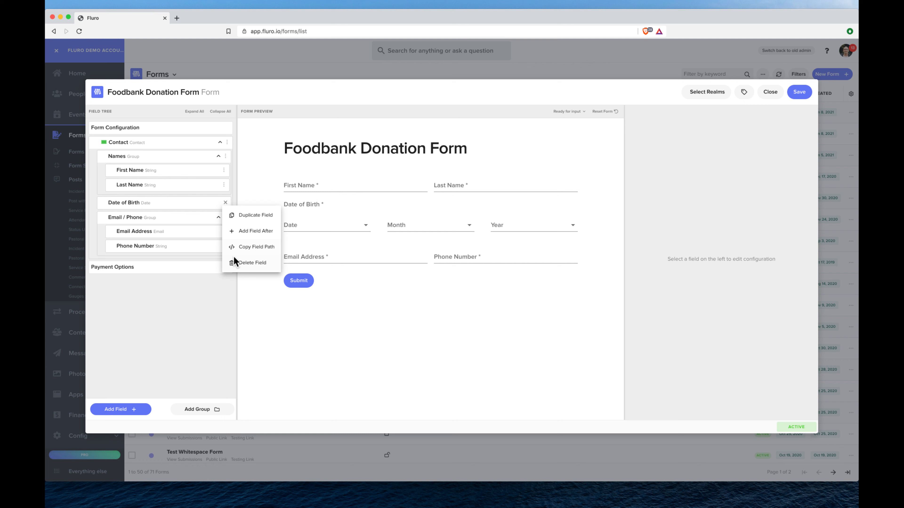
{"action": "left_click", "coordinate": [236, 261]}
{"action": "left_click", "coordinate": [225, 202]}
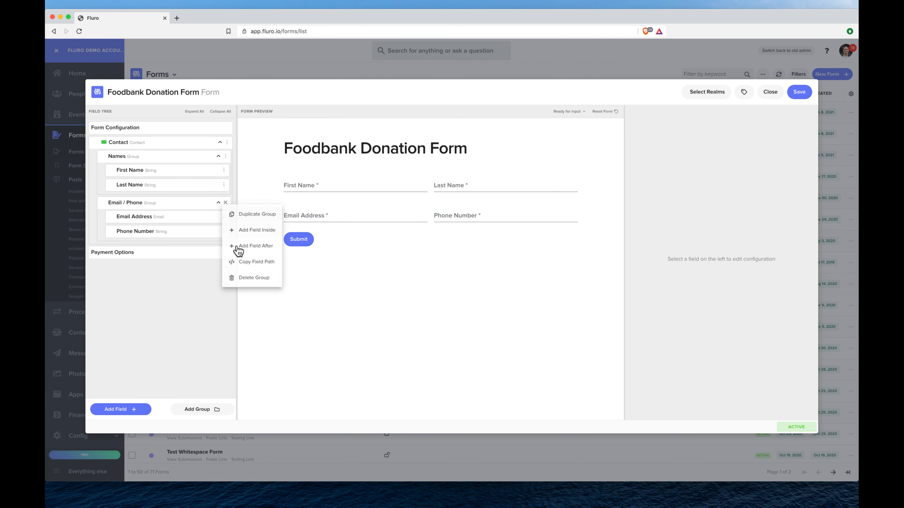
{"action": "left_click", "coordinate": [238, 277]}
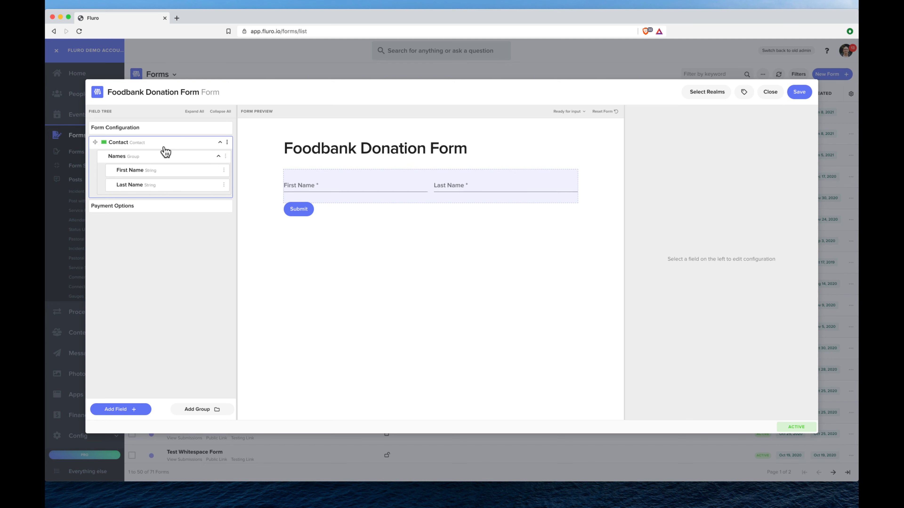
Add a Multiple Choice field titled "How much would you like to give?" to the form.
{"action": "left_click", "coordinate": [137, 409]}
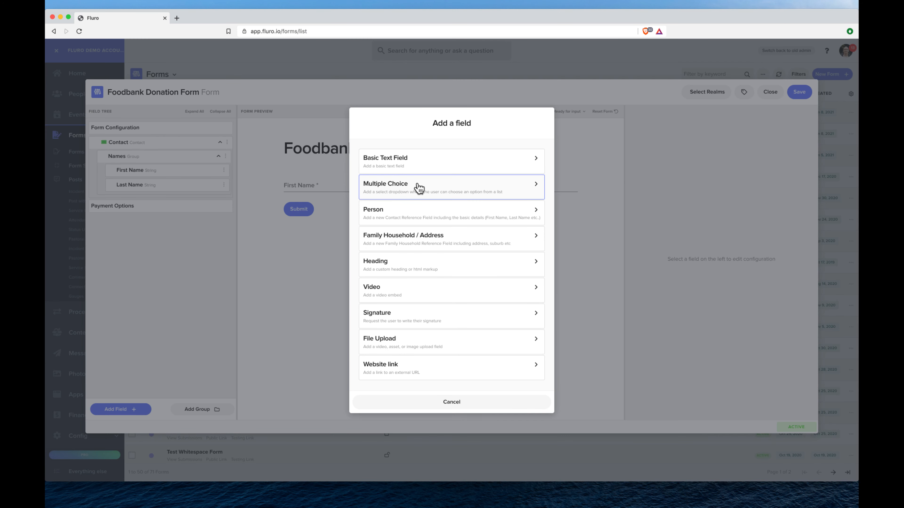
{"action": "left_click", "coordinate": [418, 187]}
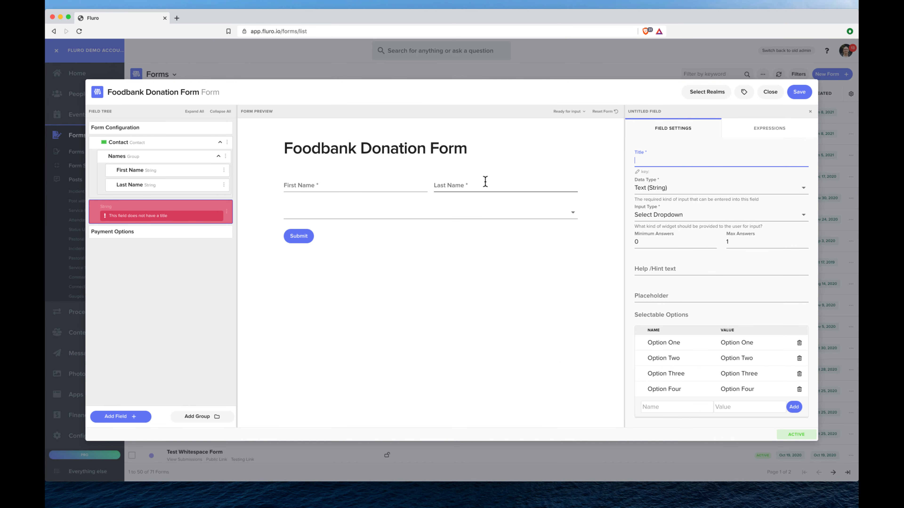
{"action": "type", "text": "How much would you like to give?"}
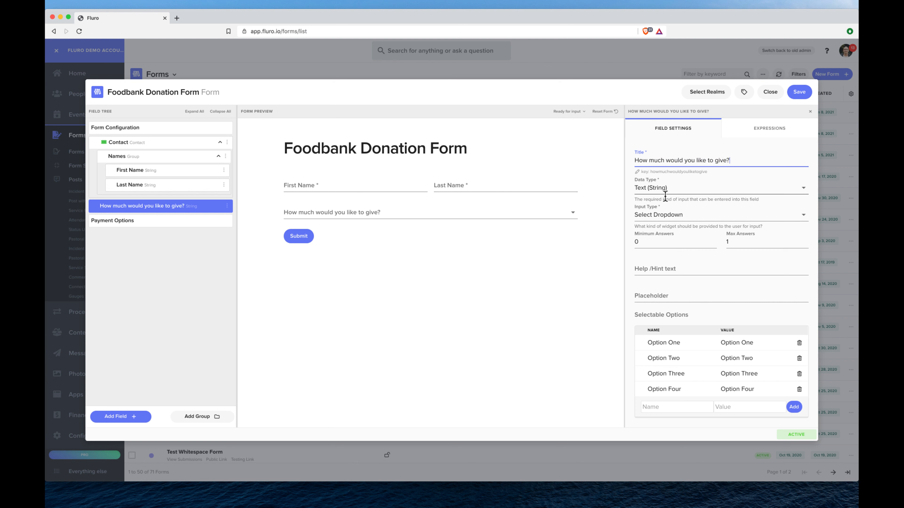
Rename the first three selectable options to $50, $100 and Other Amount, and delete Option Four.
{"action": "scroll", "coordinate": [679, 249], "scroll_direction": "down", "scroll_amount": 2}
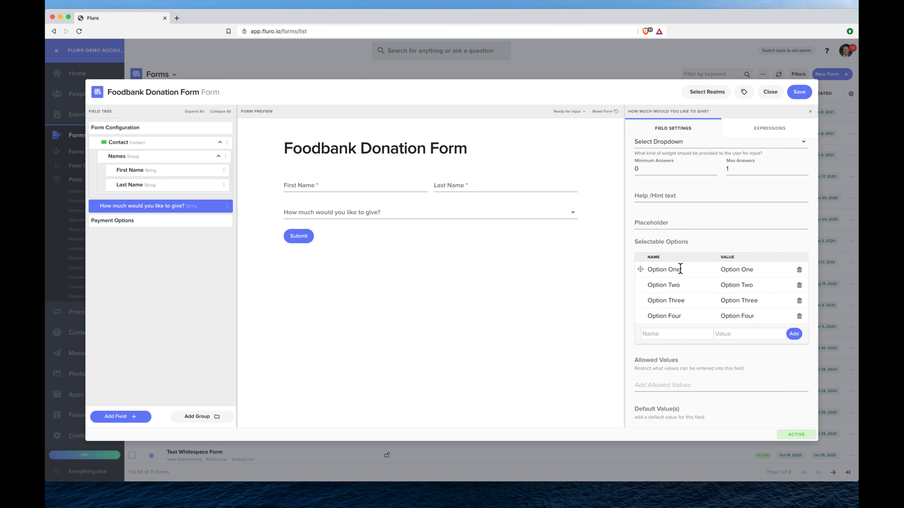
{"action": "left_click_drag", "start_coordinate": [681, 268], "coordinate": [634, 269]}
{"action": "left_click", "coordinate": [684, 271]}
{"action": "left_click_drag", "start_coordinate": [685, 270], "coordinate": [625, 267]}
{"action": "type", "text": "$50"}
{"action": "left_click_drag", "start_coordinate": [681, 285], "coordinate": [591, 281]}
{"action": "type", "text": "$100"}
{"action": "left_click_drag", "start_coordinate": [685, 300], "coordinate": [629, 296]}
{"action": "type", "text": "Other Amount"}
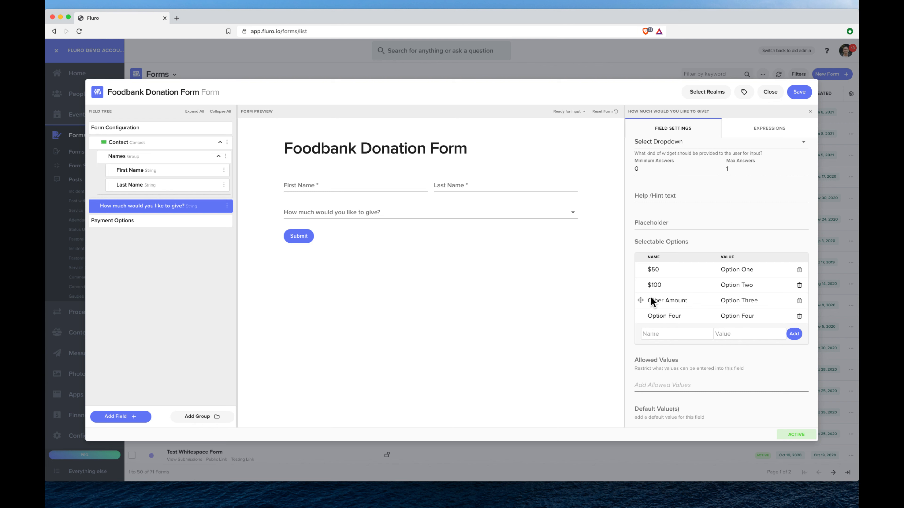
{"action": "left_click", "coordinate": [798, 316]}
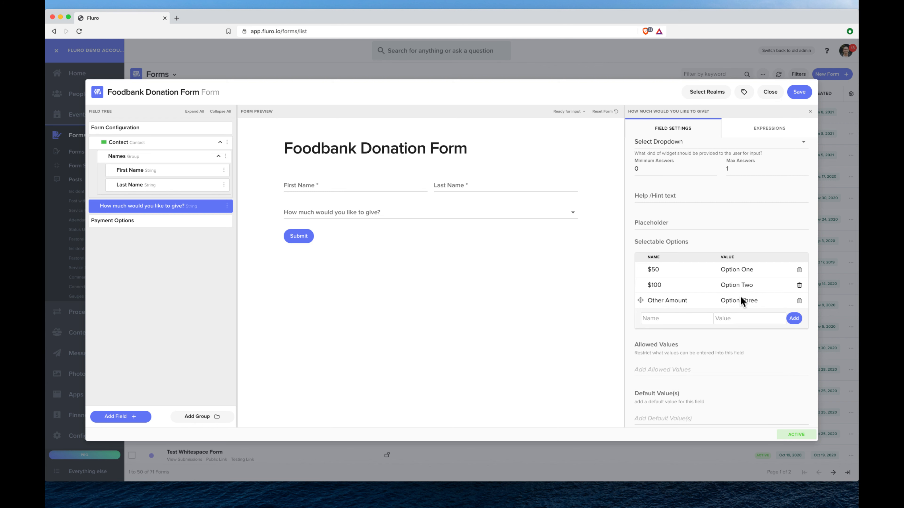
Set the values of the $50, $100 and Other Amount options to 50, 100 and other.
{"action": "left_click_drag", "start_coordinate": [759, 269], "coordinate": [662, 264]}
{"action": "type", "text": "50"}
{"action": "left_click_drag", "start_coordinate": [759, 285], "coordinate": [676, 300]}
{"action": "type", "text": "10"}
{"action": "type", "text": "other"}
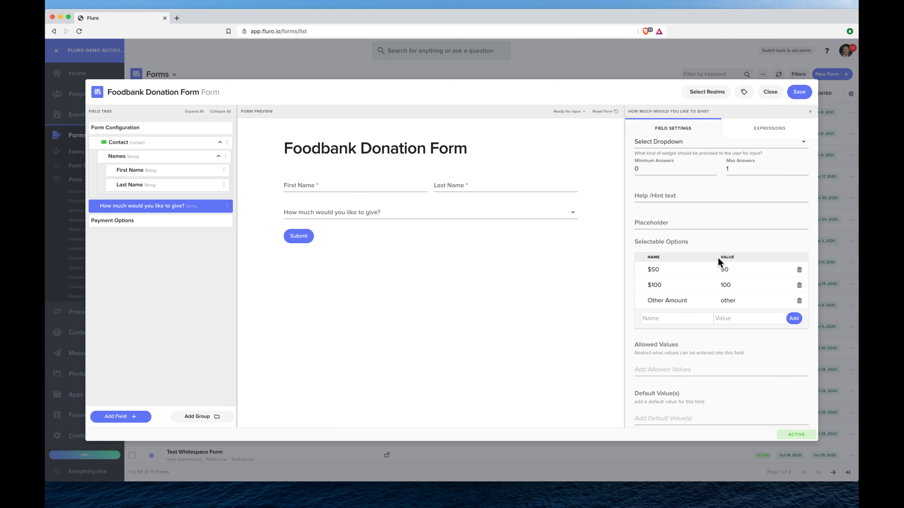
Set the giving question's input type to Multiple Button Select and its minimum answers to 1.
{"action": "scroll", "coordinate": [718, 259], "scroll_direction": "up", "scroll_amount": 2}
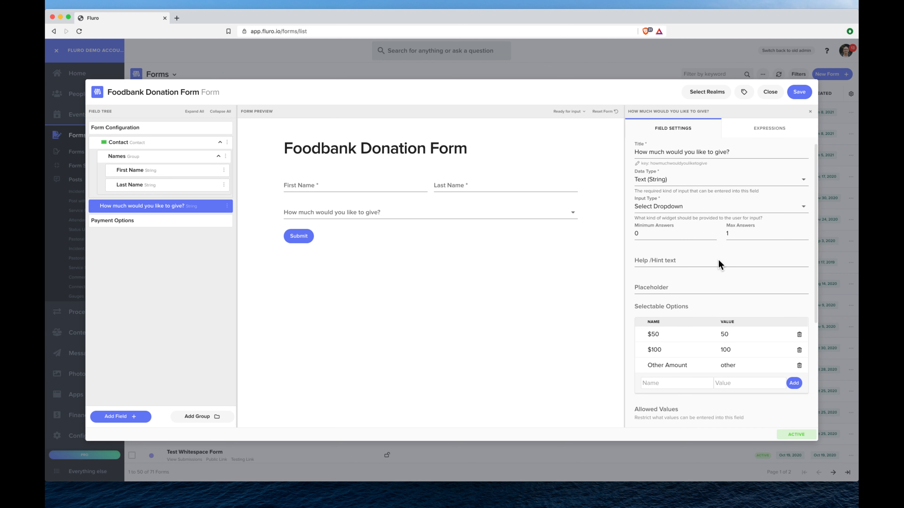
{"action": "left_click", "coordinate": [674, 208]}
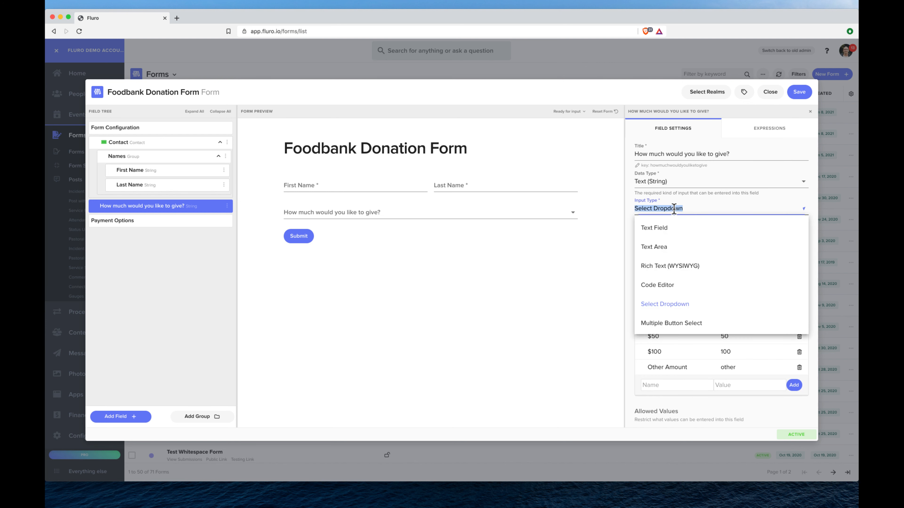
{"action": "left_click", "coordinate": [676, 324]}
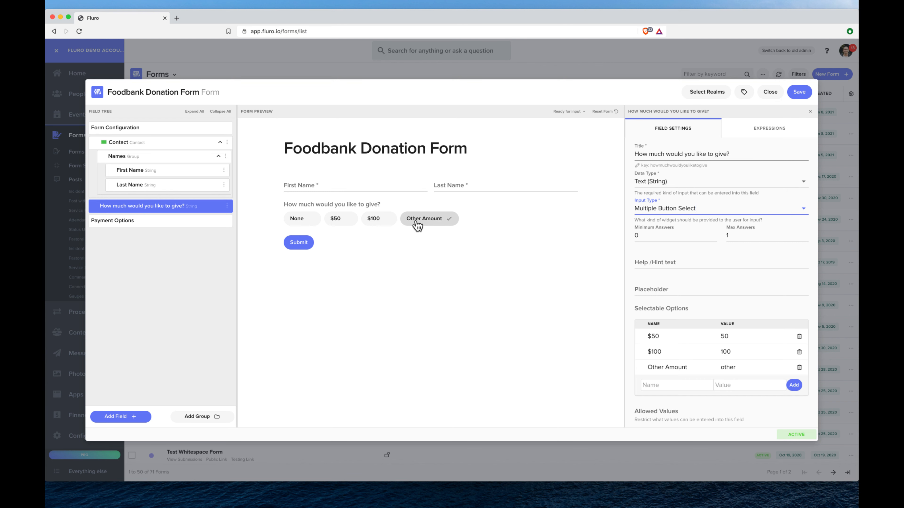
{"action": "left_click", "coordinate": [640, 236]}
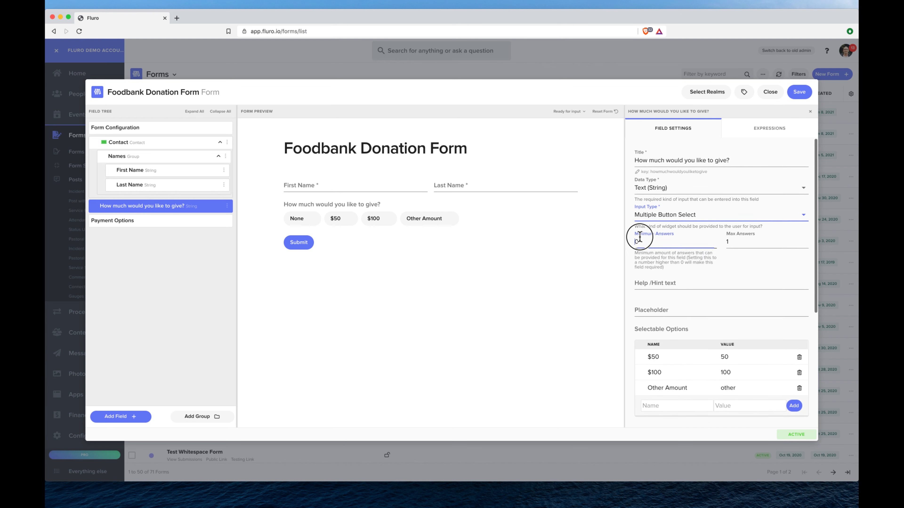
{"action": "key", "text": "BackSpace"}
{"action": "type", "text": "1"}
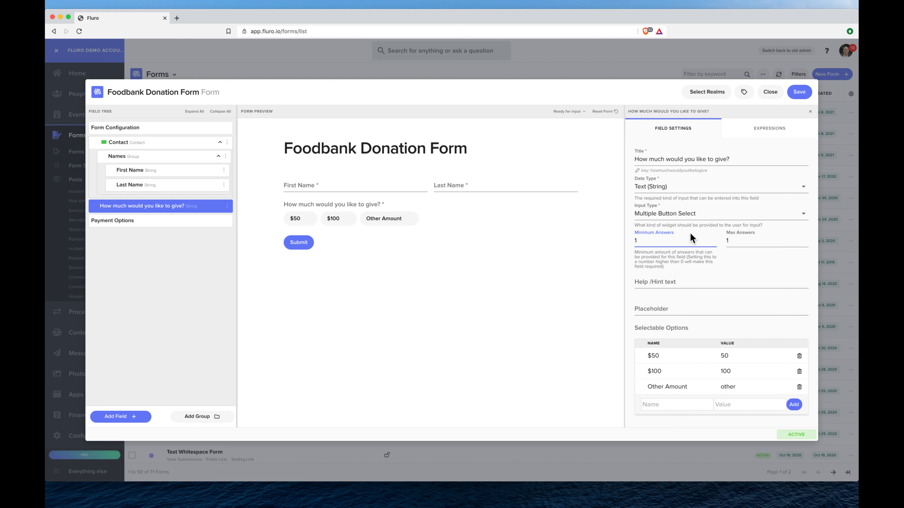
Test switching between the $50, $100 and Other Amount choices in the form preview, ending on $50.
{"action": "left_click", "coordinate": [339, 224]}
{"action": "left_click", "coordinate": [311, 223]}
{"action": "left_click", "coordinate": [310, 220]}
{"action": "left_click", "coordinate": [337, 221]}
{"action": "left_click", "coordinate": [373, 221]}
{"action": "left_click", "coordinate": [325, 222]}
{"action": "left_click", "coordinate": [300, 221]}
{"action": "left_click", "coordinate": [329, 221]}
{"action": "left_click", "coordinate": [384, 223]}
{"action": "left_click", "coordinate": [303, 220]}
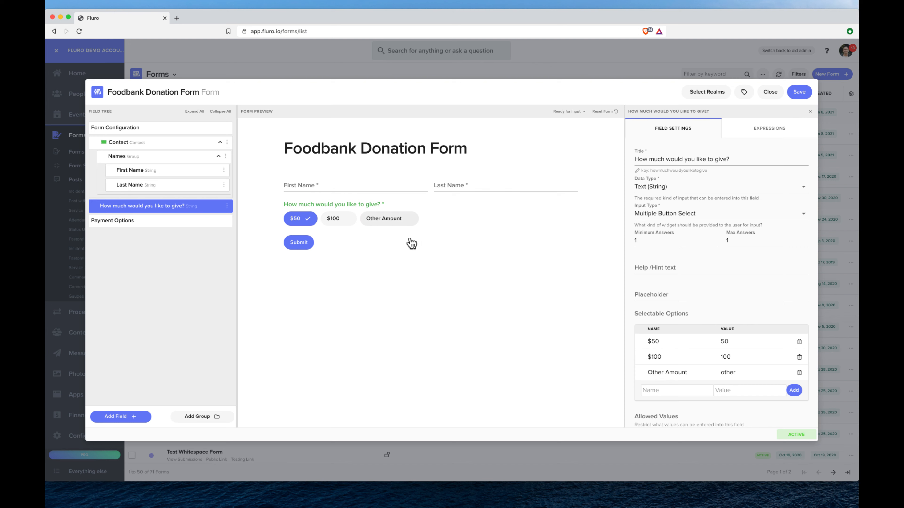
Add a Basic Text Field titled "Amount you would like to give" below the giving question.
{"action": "left_click", "coordinate": [125, 419]}
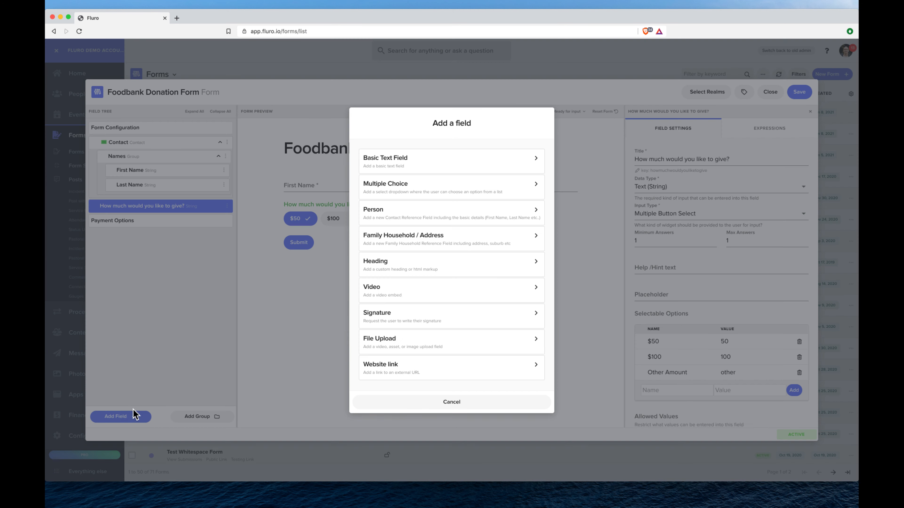
{"action": "left_click", "coordinate": [405, 164]}
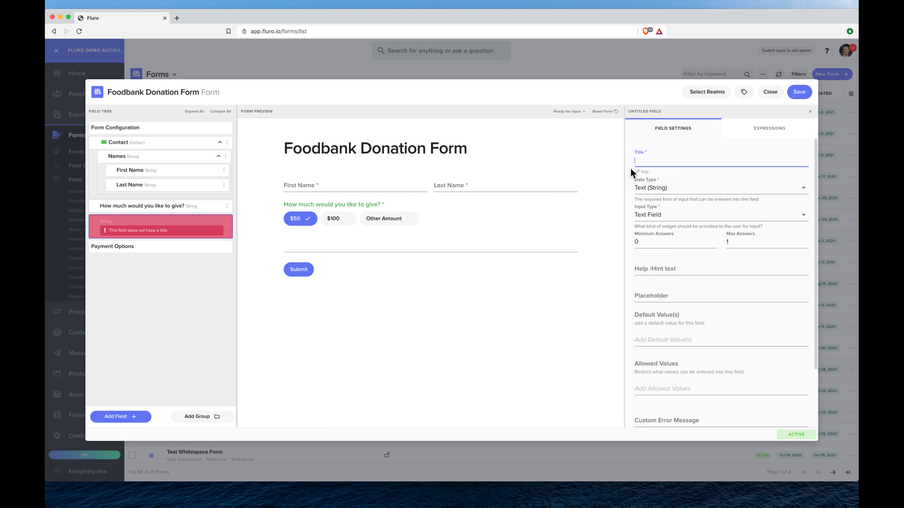
{"action": "type", "text": "How much"}
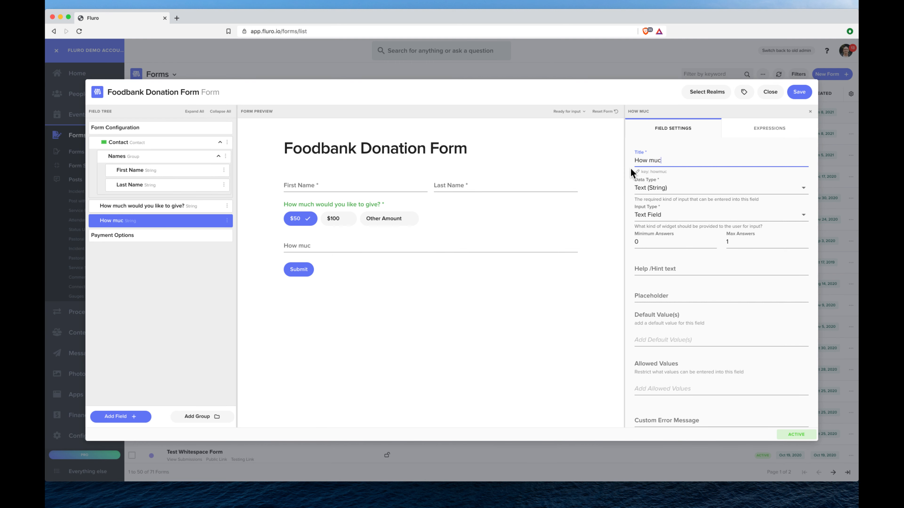
{"action": "key", "text": "super+a"}
{"action": "type", "text": "Oth"}
{"action": "key", "text": "BackSpace"}
{"action": "key", "text": "BackSpace"}
{"action": "type", "text": "Amoutn yo"}
{"action": "key", "text": "BackSpace"}
{"action": "key", "text": "BackSpace"}
{"action": "key", "text": "BackSpace"}
{"action": "key", "text": "BackSpace"}
{"action": "key", "text": "BackSpace"}
{"action": "type", "text": "nt you would like to give"}
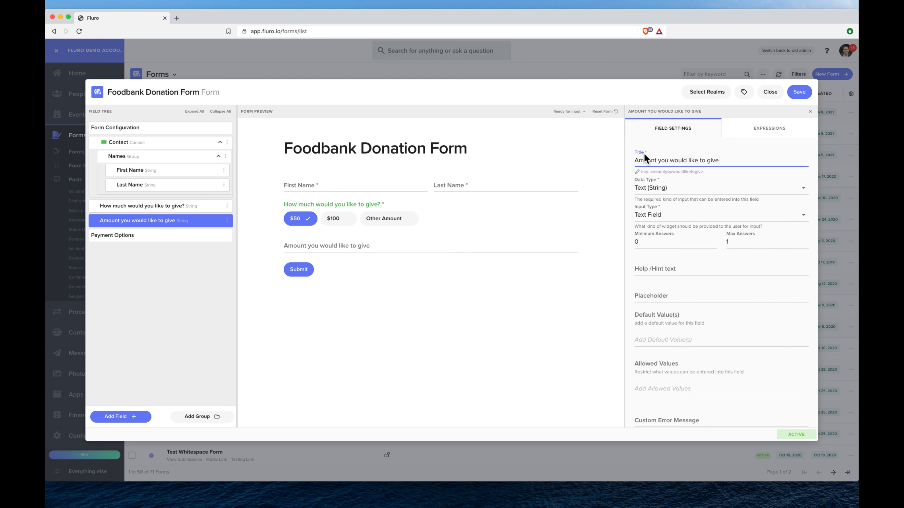
Set the amount field's data type to Number, its input type to Currency Input and its currency to USD ($).
{"action": "left_click", "coordinate": [670, 188]}
{"action": "scroll", "coordinate": [689, 249], "scroll_direction": "down", "scroll_amount": 3}
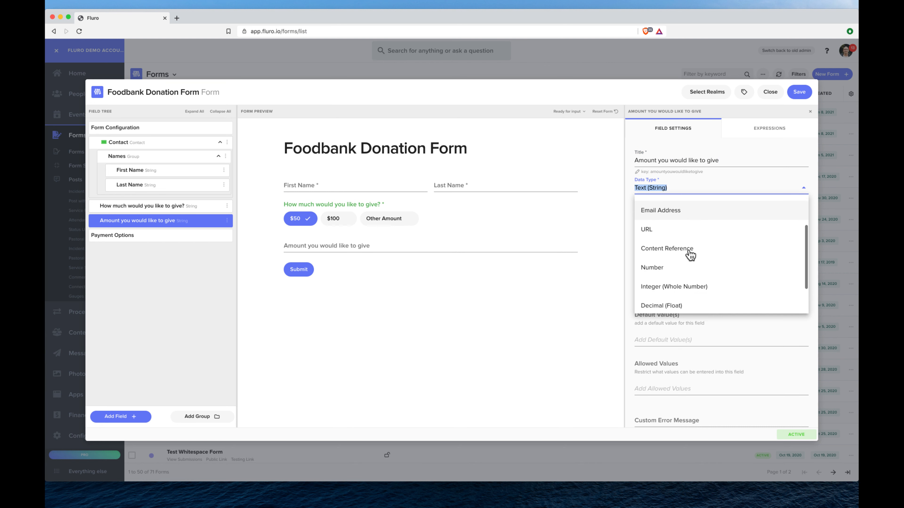
{"action": "left_click", "coordinate": [677, 260]}
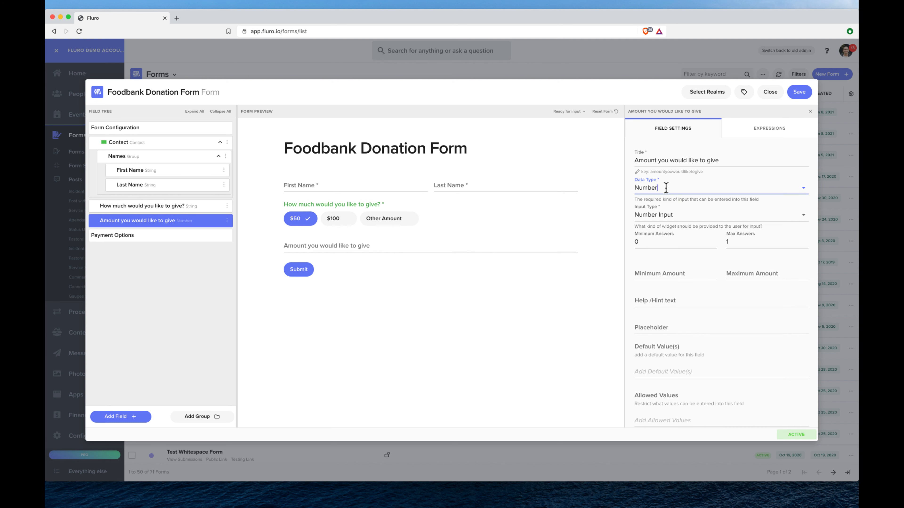
{"action": "left_click", "coordinate": [667, 215]}
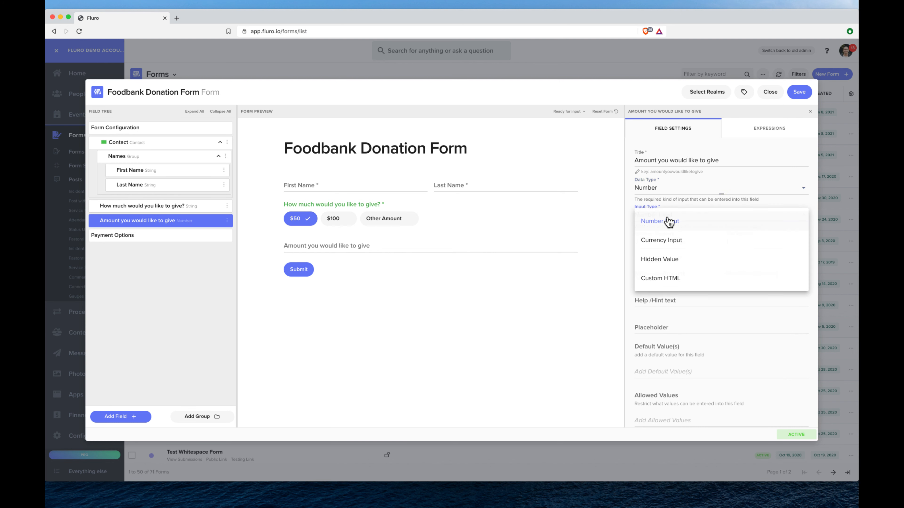
{"action": "left_click", "coordinate": [679, 241]}
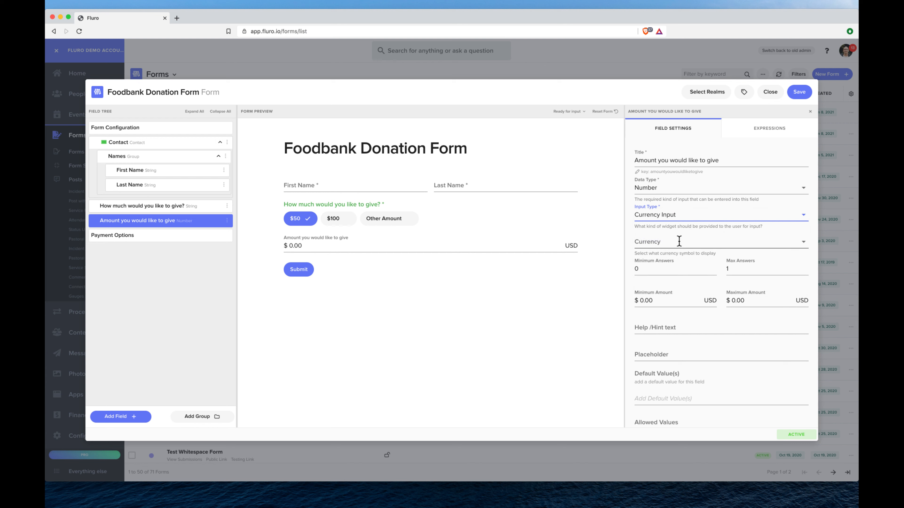
{"action": "left_click", "coordinate": [675, 242]}
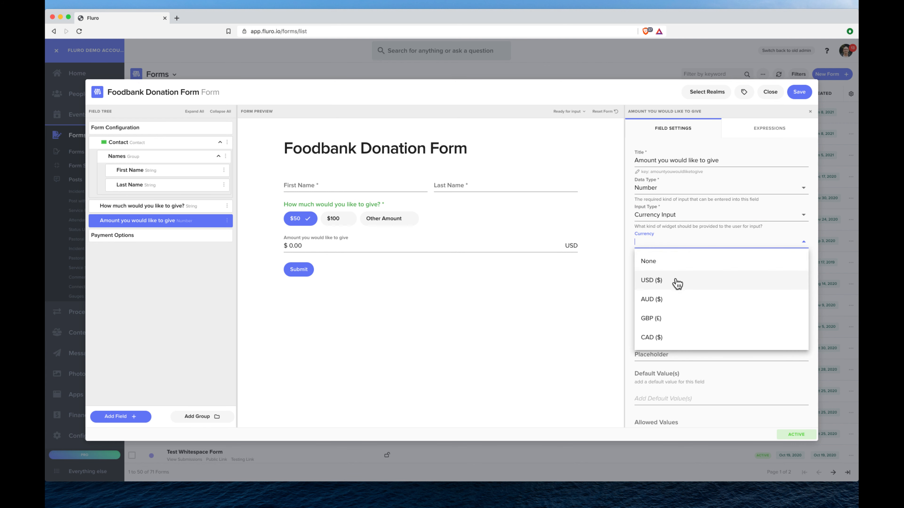
{"action": "left_click", "coordinate": [676, 283]}
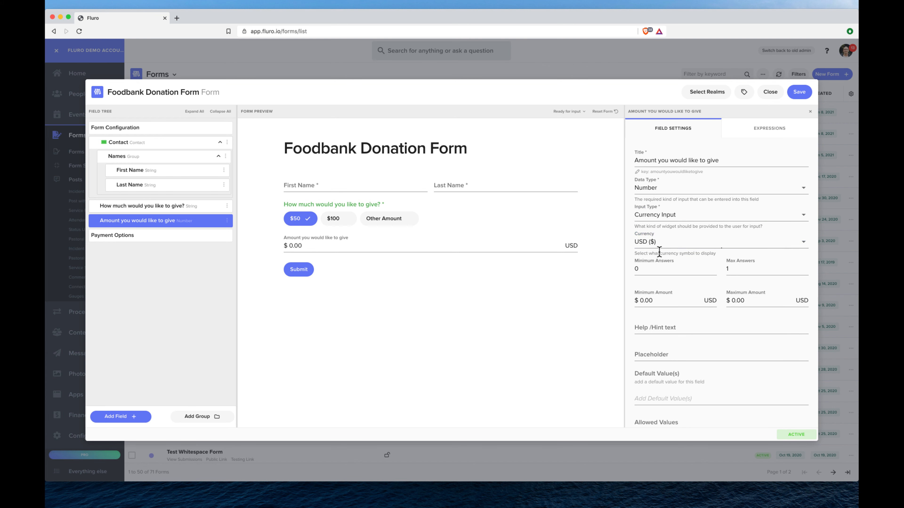
Make the amount field required by setting its minimum answers to 1.
{"action": "scroll", "coordinate": [663, 250], "scroll_direction": "down", "scroll_amount": 2}
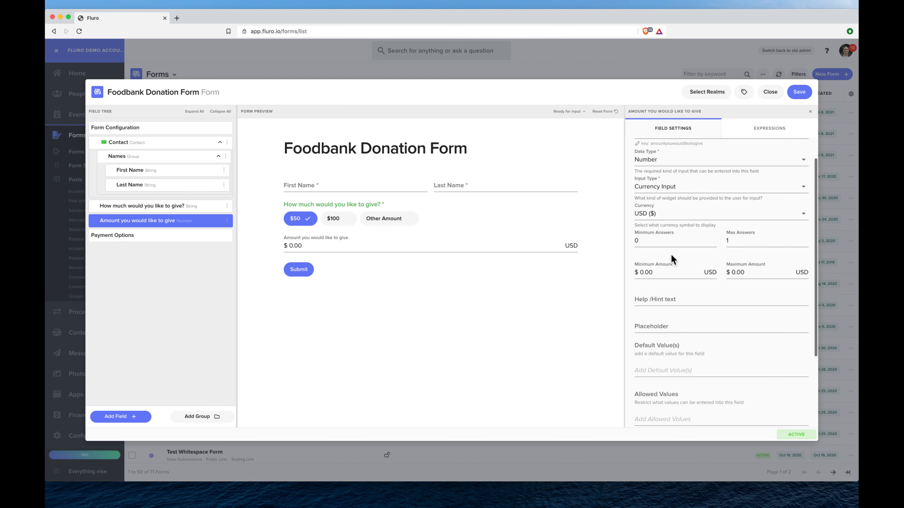
{"action": "left_click", "coordinate": [648, 243]}
{"action": "type", "text": "1"}
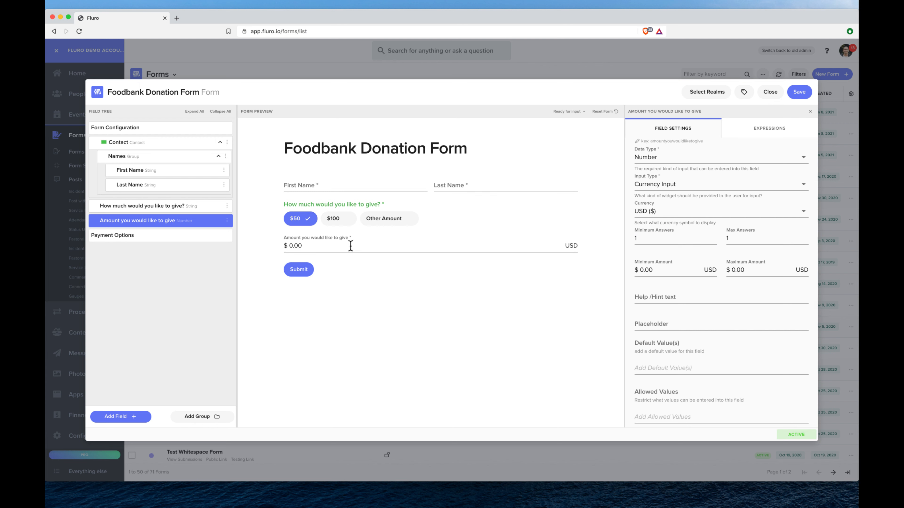
{"action": "left_click", "coordinate": [386, 220]}
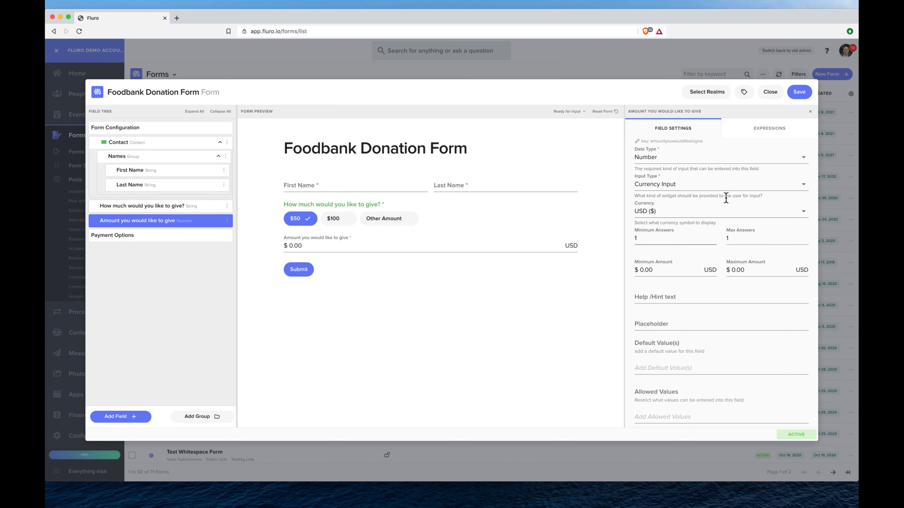
Show the amount field only if data.howmuchwouldyouliketogive == 'other', using the expression suggested for the giving question.
{"action": "left_click", "coordinate": [772, 132]}
{"action": "scroll", "coordinate": [677, 282], "scroll_direction": "down", "scroll_amount": 1}
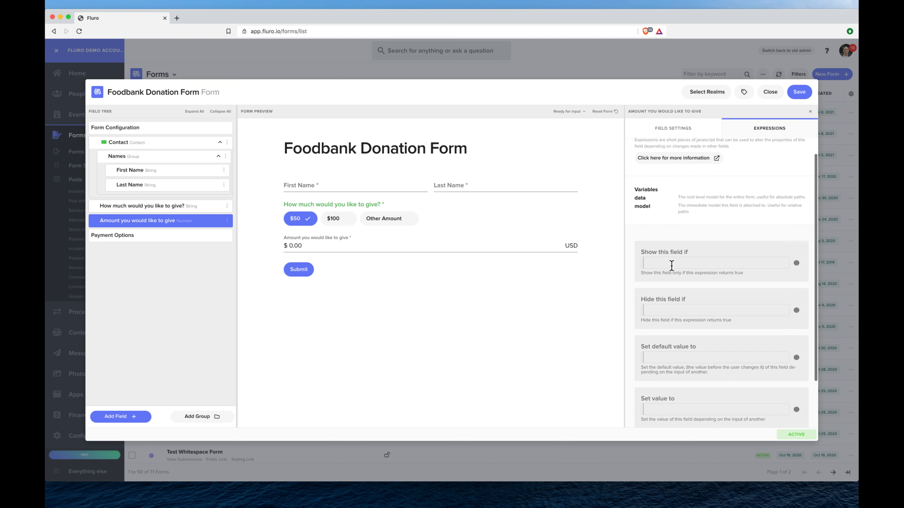
{"action": "left_click", "coordinate": [796, 262]}
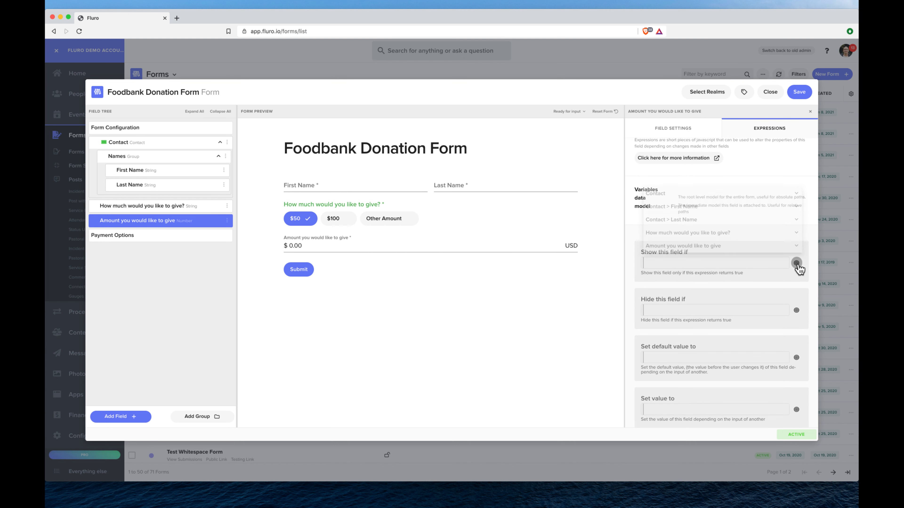
{"action": "left_click", "coordinate": [715, 237]}
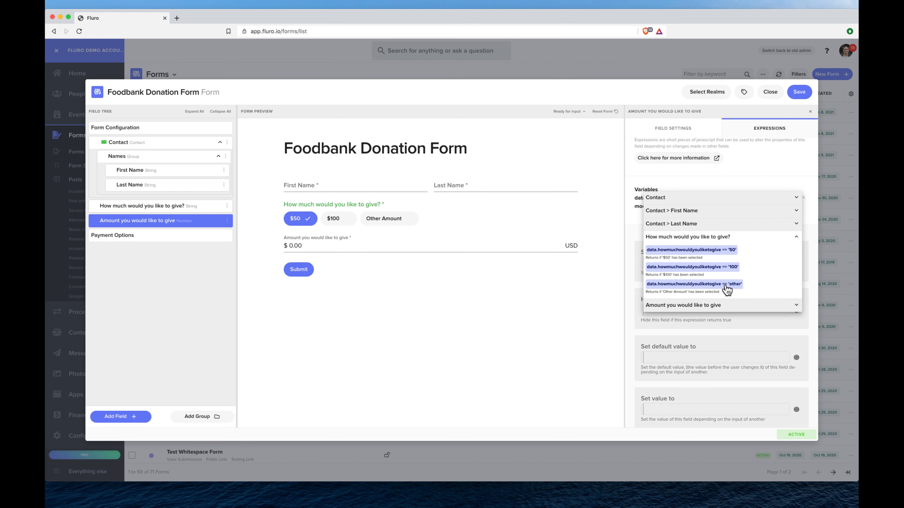
{"action": "left_click", "coordinate": [726, 284]}
Test the amount field's visibility in the form preview by switching between Other Amount, $50 and $100, ending on $100.
{"action": "left_click", "coordinate": [384, 219]}
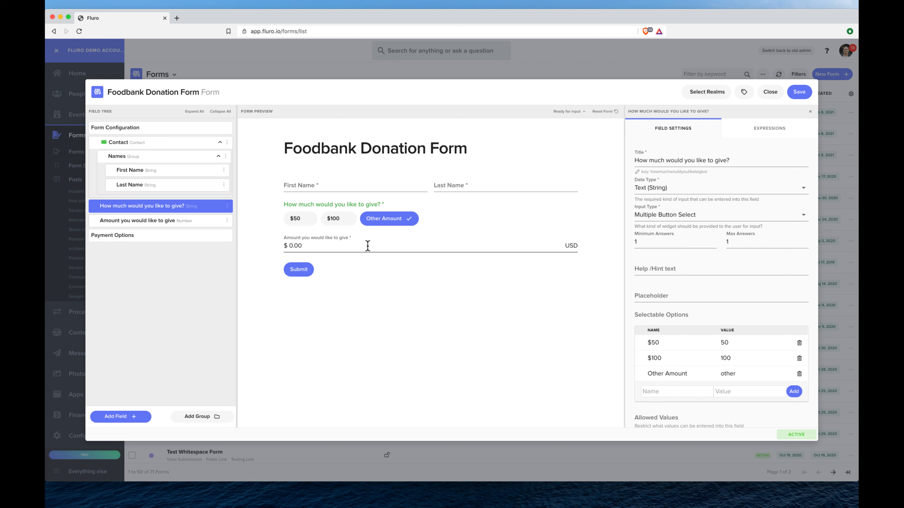
{"action": "left_click", "coordinate": [297, 219]}
{"action": "left_click", "coordinate": [339, 220]}
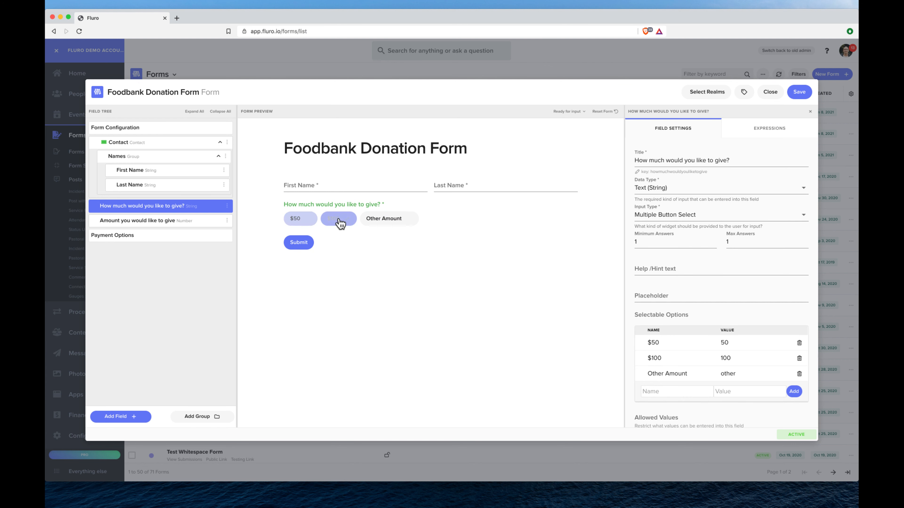
{"action": "left_click", "coordinate": [388, 221]}
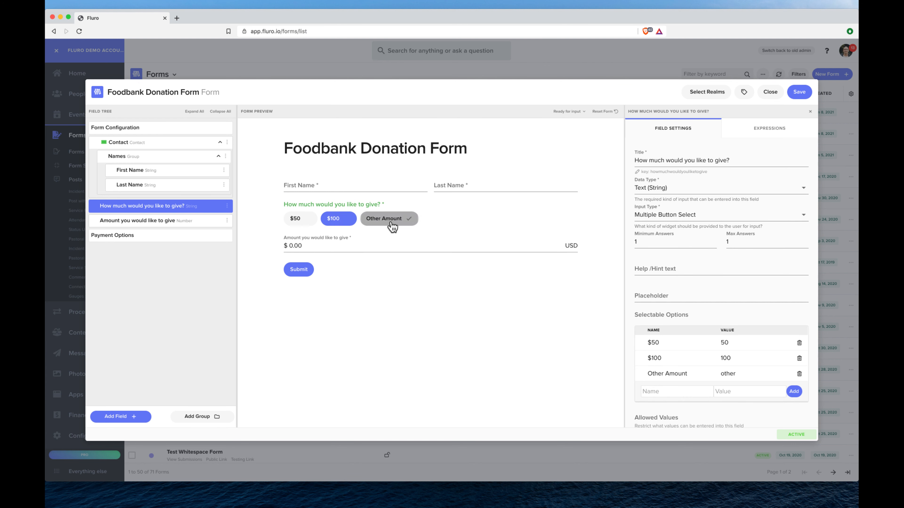
{"action": "left_click", "coordinate": [338, 223]}
{"action": "left_click", "coordinate": [298, 219]}
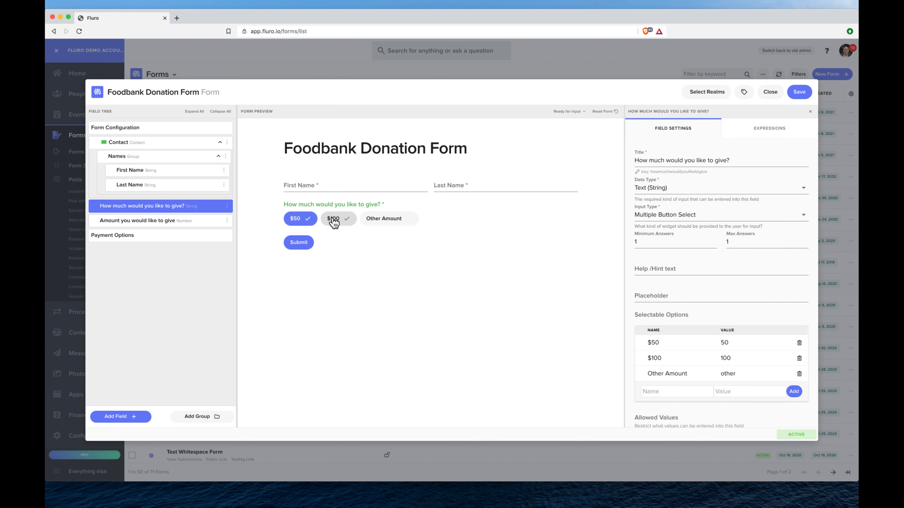
{"action": "left_click", "coordinate": [334, 221]}
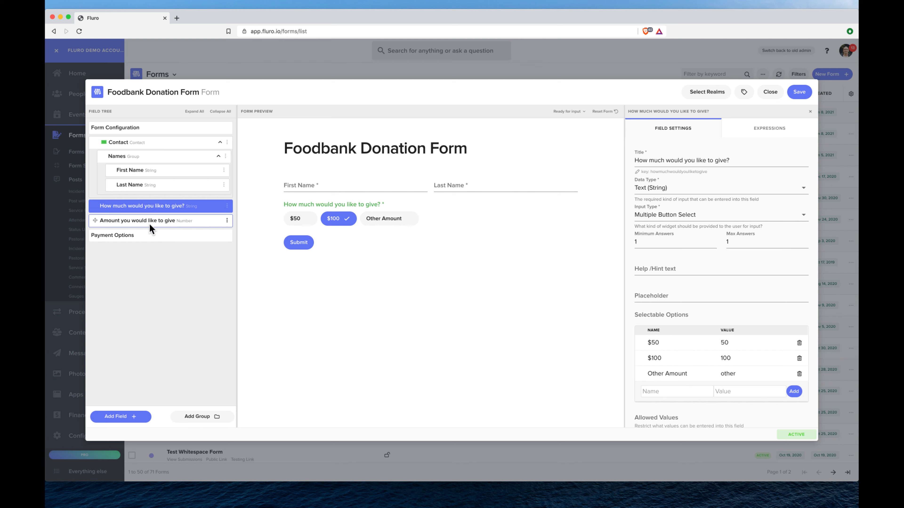
Require payment in the form's payment options and set the base amount's currency to USD.
{"action": "left_click", "coordinate": [131, 237]}
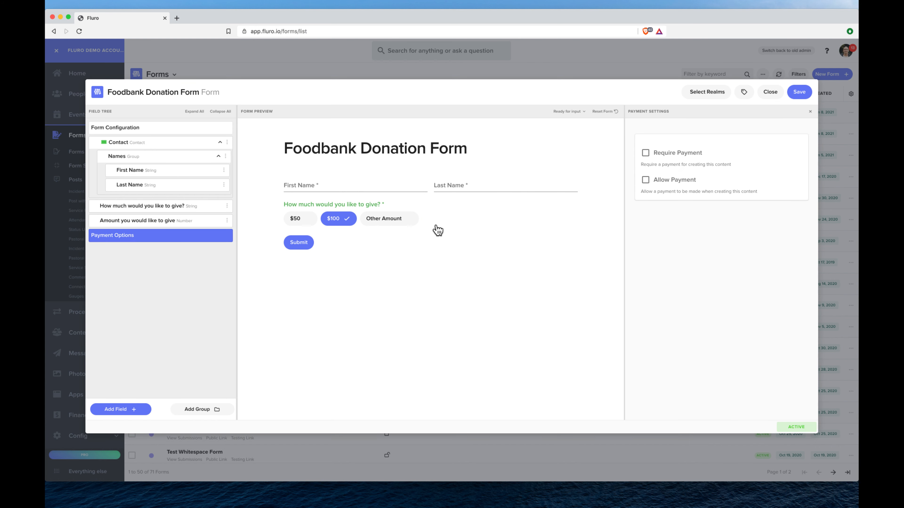
{"action": "left_click", "coordinate": [646, 156]}
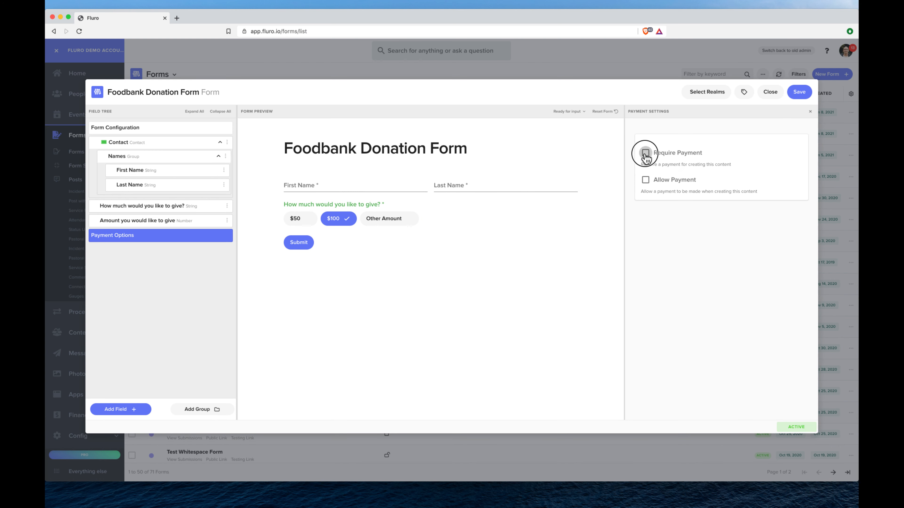
{"action": "left_click", "coordinate": [654, 192]}
{"action": "left_click", "coordinate": [658, 225]}
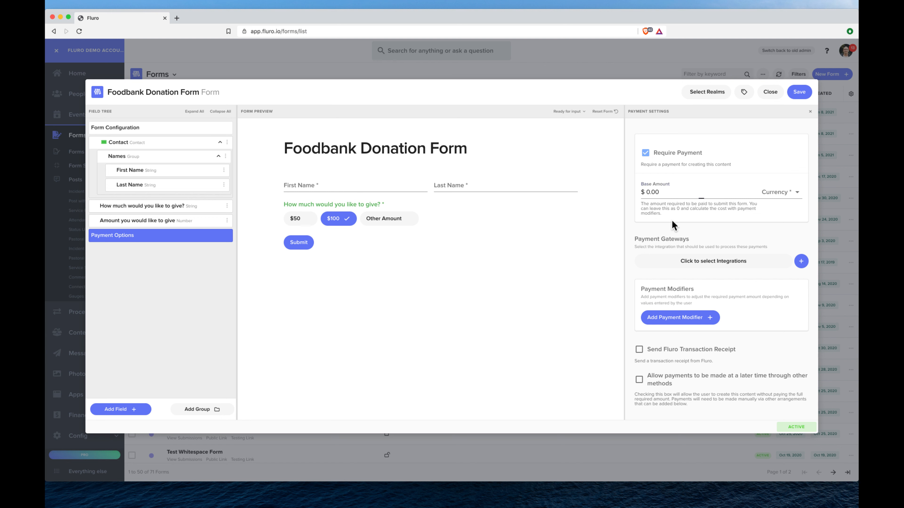
{"action": "left_click", "coordinate": [782, 190]}
{"action": "left_click", "coordinate": [785, 213]}
Add a payment modifier titled "Amount" that uses the Set to operation.
{"action": "left_click", "coordinate": [675, 320]}
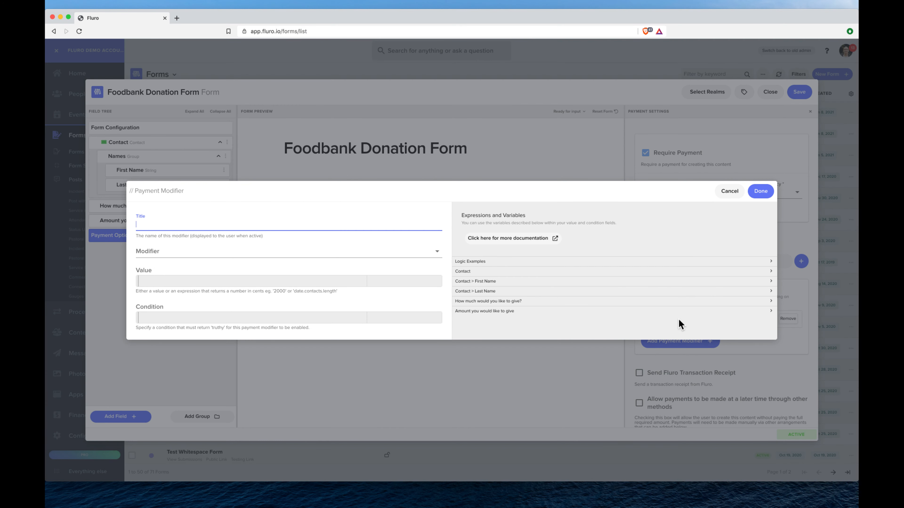
{"action": "type", "text": "Amount"}
{"action": "left_click", "coordinate": [279, 252]}
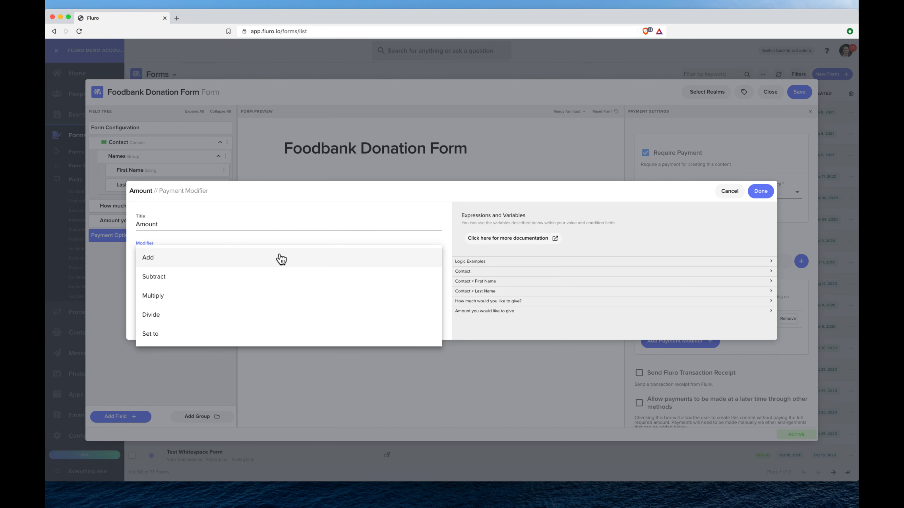
{"action": "left_click", "coordinate": [218, 335]}
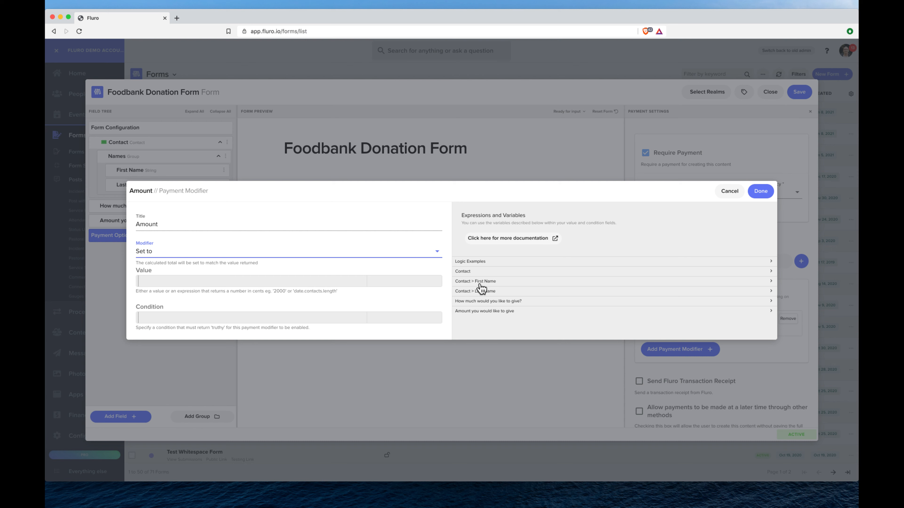
Give the modifier the value 5000 and the condition data.howmuchwouldyouliketogive == '50', and confirm it.
{"action": "left_click", "coordinate": [485, 302]}
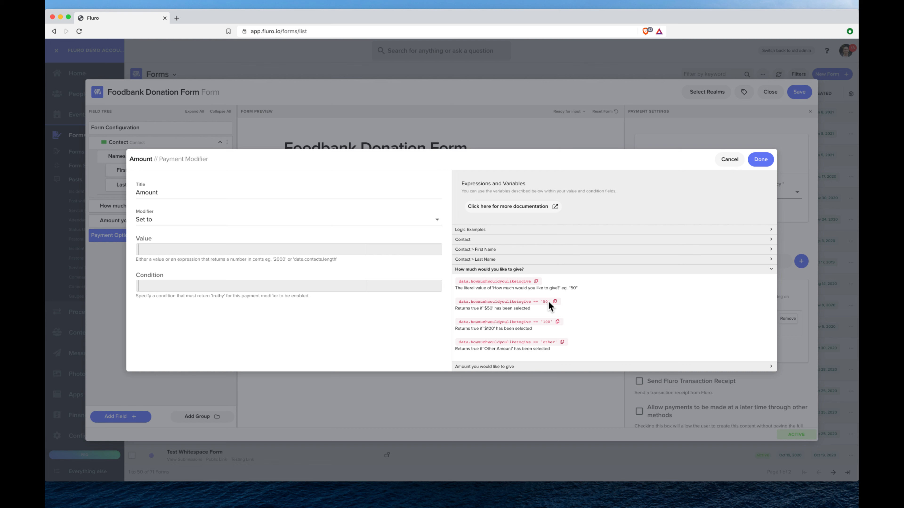
{"action": "left_click", "coordinate": [239, 285]}
{"action": "type", "text": "data.howmuchwouldyouliketogive == '50'"}
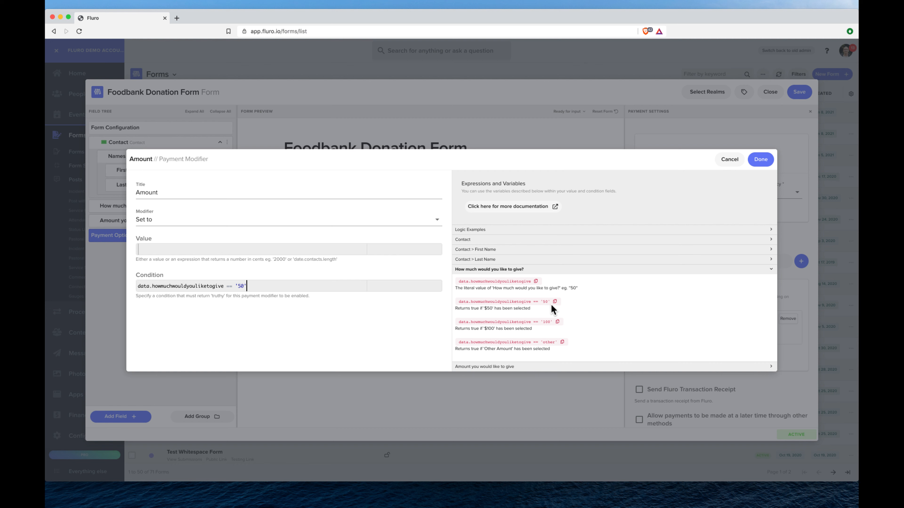
{"action": "left_click", "coordinate": [220, 249]}
{"action": "left_click", "coordinate": [761, 159]}
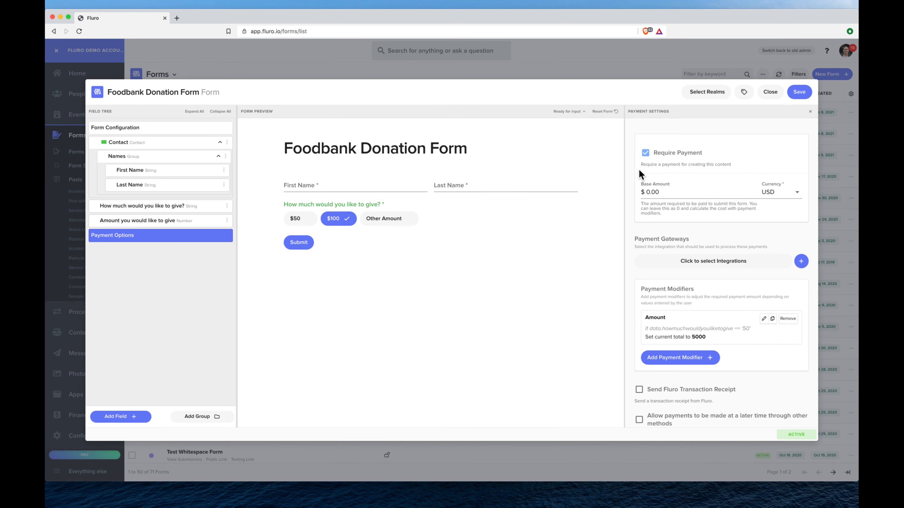
Duplicate the $50 payment modifier and give the copy the value 10000 and the condition data.howmuchwouldyouliketogive == "100".
{"action": "left_click", "coordinate": [772, 319]}
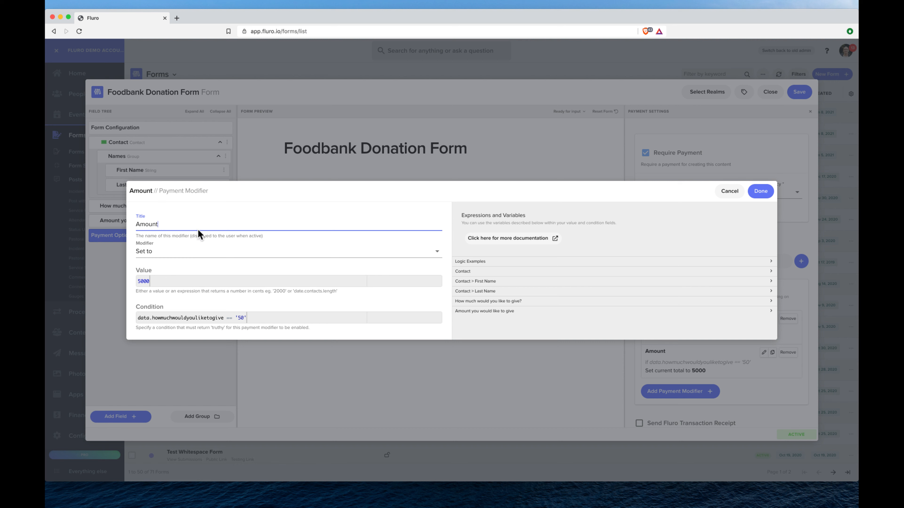
{"action": "left_click", "coordinate": [136, 280]}
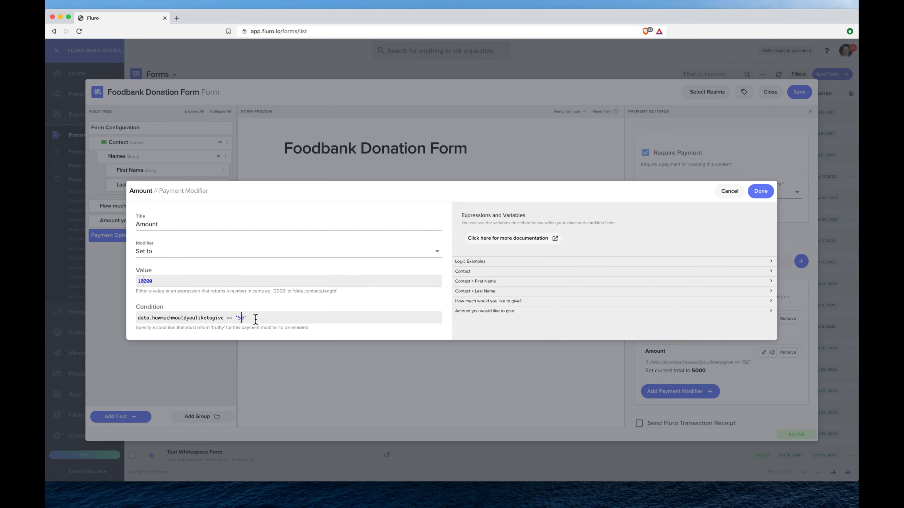
{"action": "left_click", "coordinate": [513, 301]}
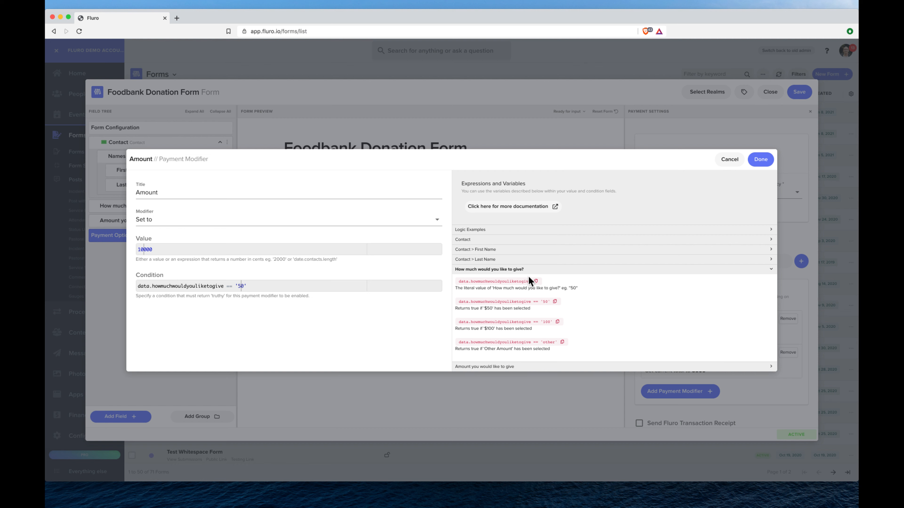
{"action": "left_click", "coordinate": [557, 323]}
{"action": "left_click_drag", "start_coordinate": [292, 286], "coordinate": [88, 281]}
{"action": "key", "text": "super+v"}
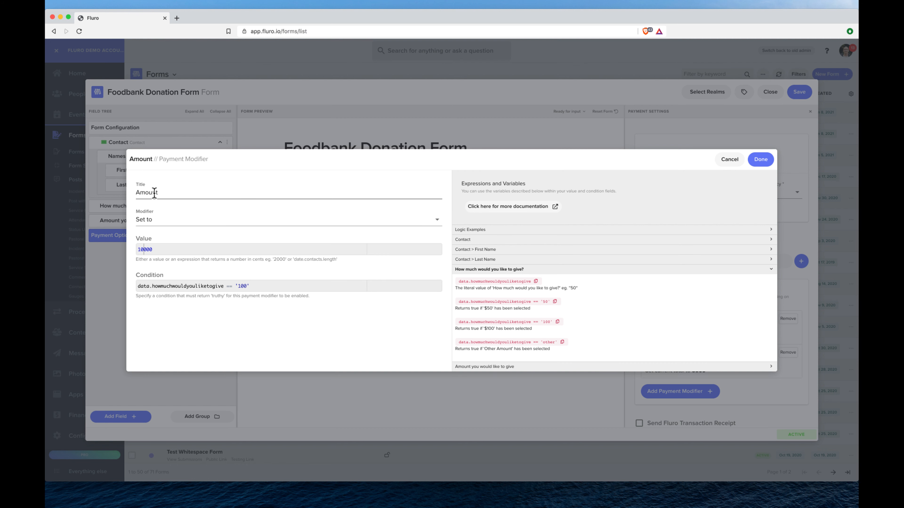
{"action": "left_click_drag", "start_coordinate": [164, 250], "coordinate": [132, 249]}
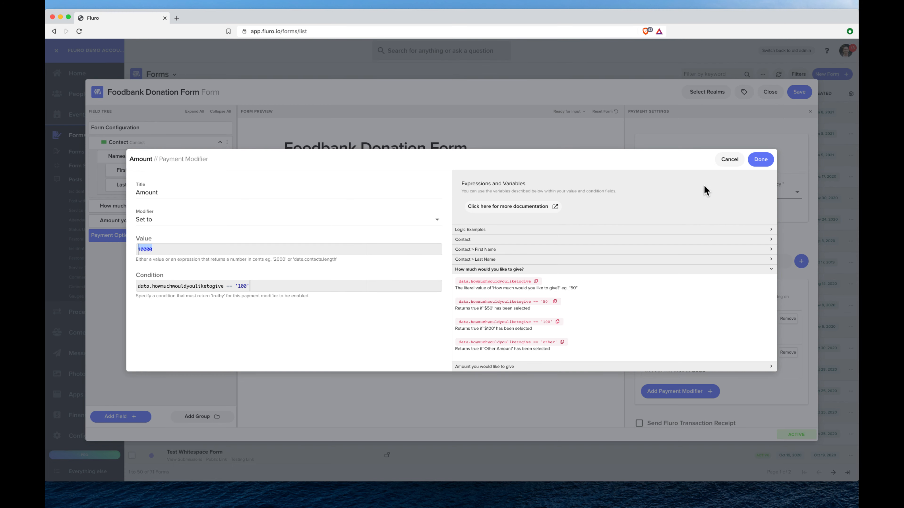
{"action": "left_click", "coordinate": [760, 161]}
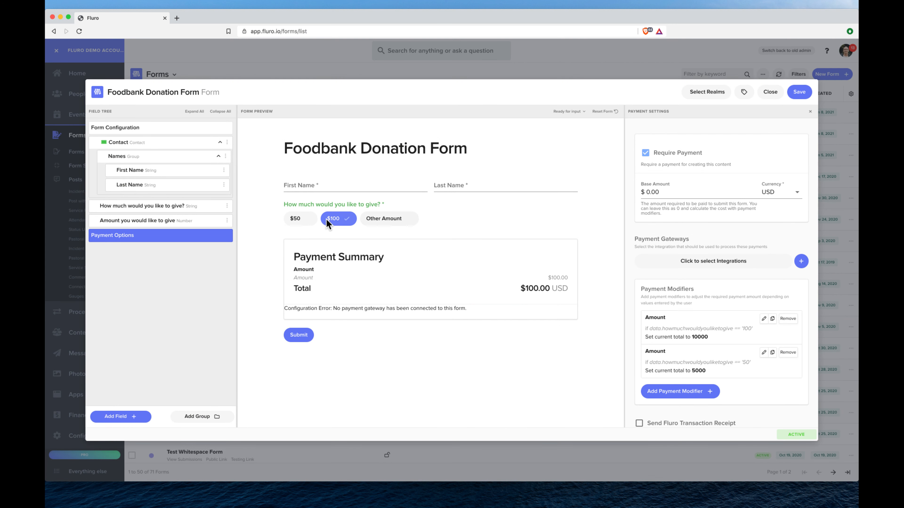
Check the payment summary in the form preview for the $50 and $100 choices, ending on Other Amount.
{"action": "left_click", "coordinate": [302, 218]}
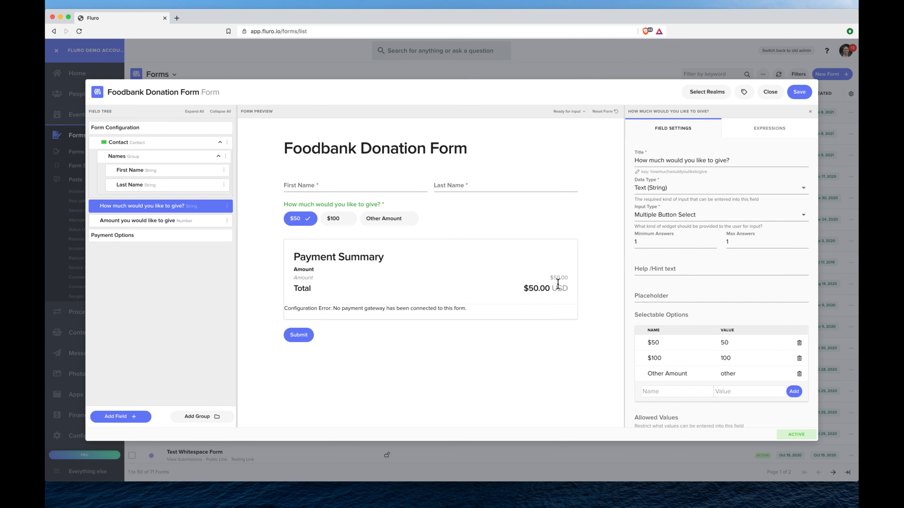
{"action": "left_click", "coordinate": [339, 219]}
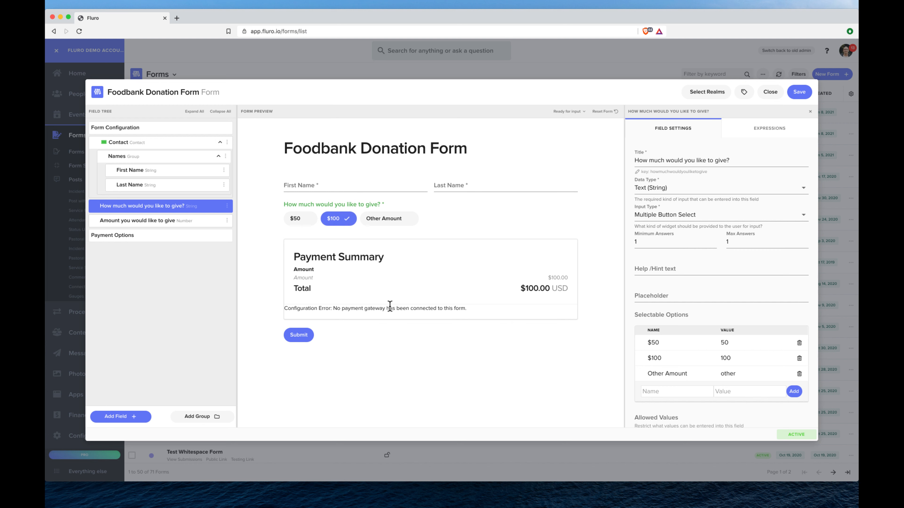
{"action": "left_click", "coordinate": [302, 220]}
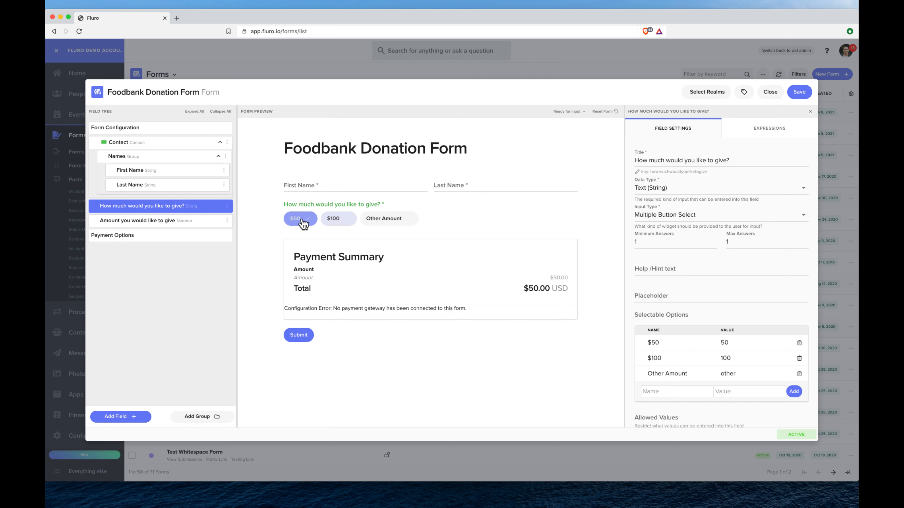
{"action": "left_click", "coordinate": [338, 219]}
{"action": "left_click", "coordinate": [389, 222]}
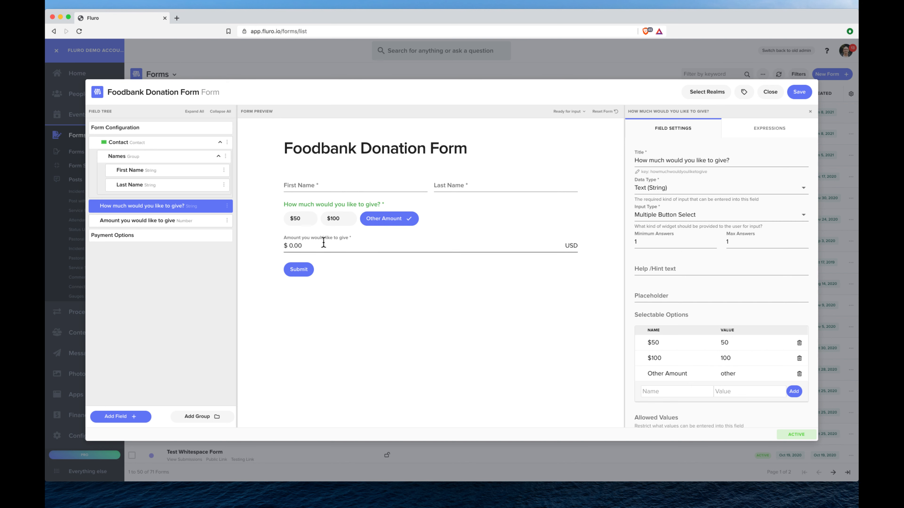
Add a third payment modifier titled "Amount" in the payment options, using the Set to operation.
{"action": "left_click", "coordinate": [198, 237]}
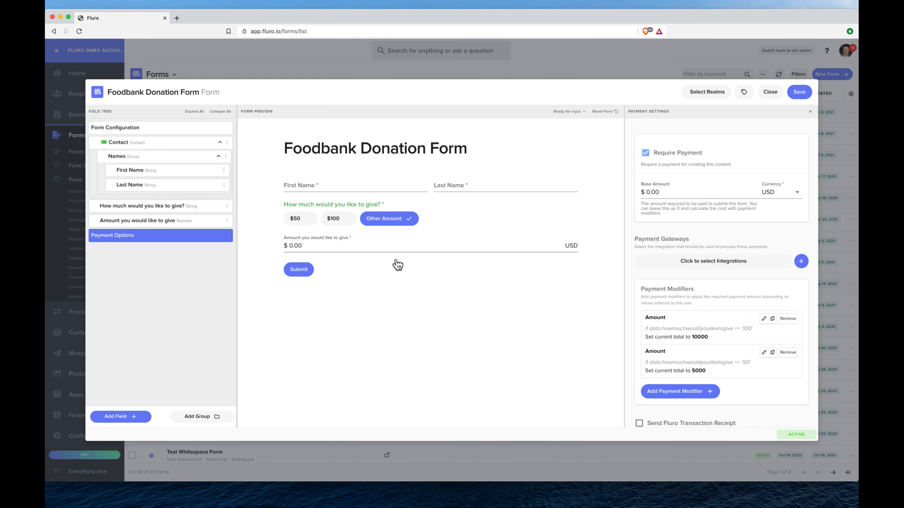
{"action": "scroll", "coordinate": [703, 338], "scroll_direction": "down", "scroll_amount": 3}
{"action": "left_click", "coordinate": [701, 344]}
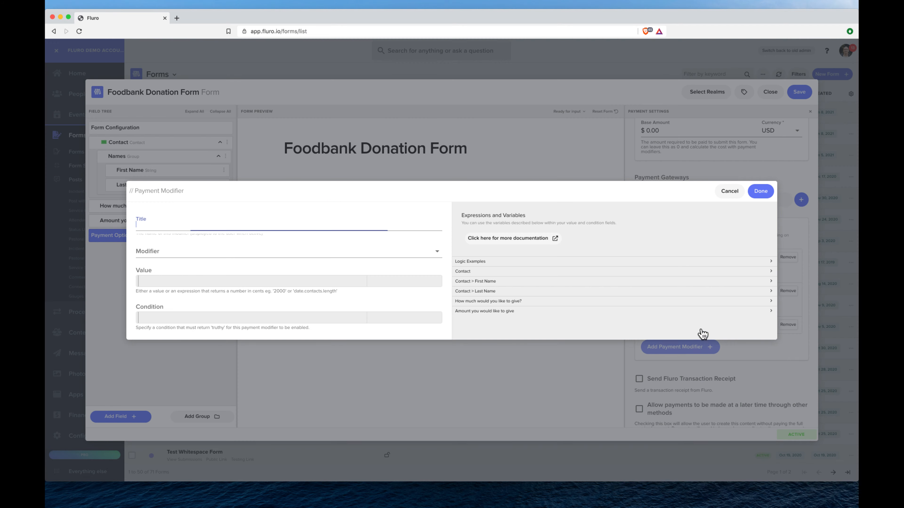
{"action": "type", "text": "Amount"}
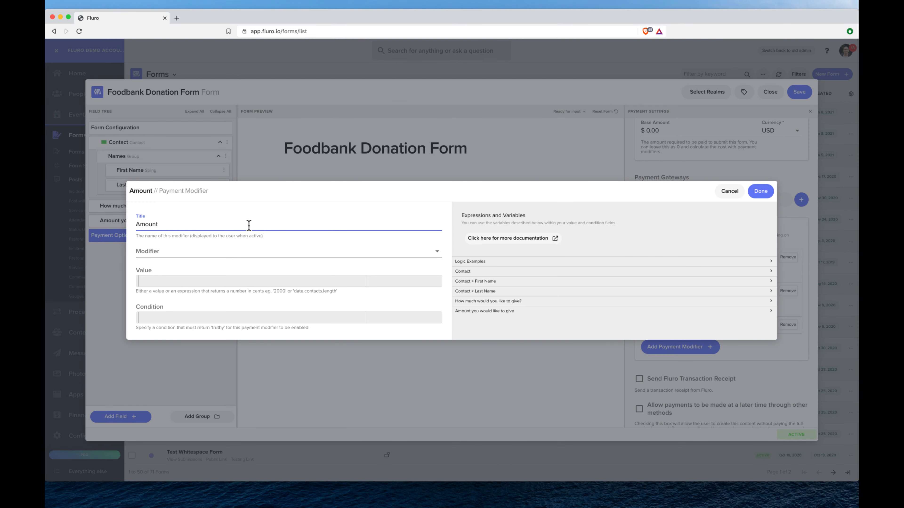
{"action": "left_click", "coordinate": [164, 250]}
{"action": "left_click", "coordinate": [171, 335]}
Give the third modifier the value data.amountyouwouldliketogive and the condition data.howmuchwouldyouliketogive == "other", and confirm it.
{"action": "left_click", "coordinate": [167, 282]}
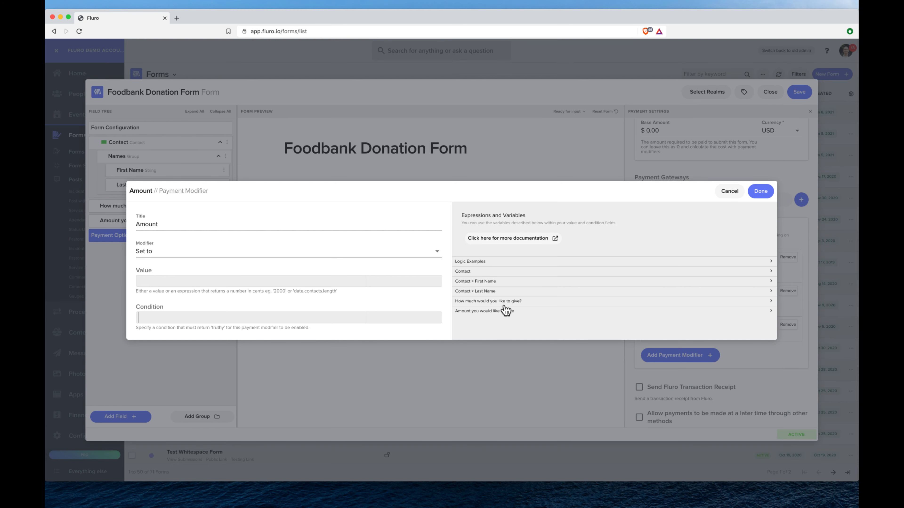
{"action": "left_click", "coordinate": [488, 312]}
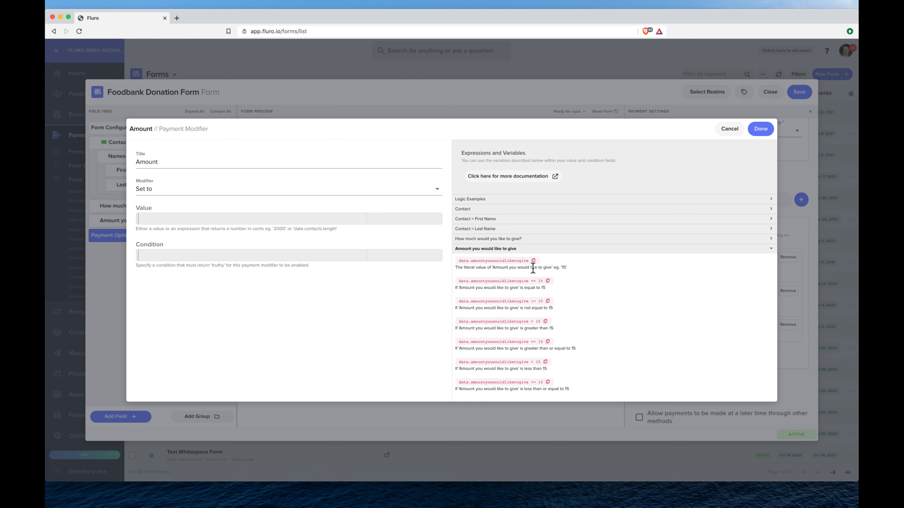
{"action": "left_click", "coordinate": [533, 260]}
{"action": "key", "text": "super+v"}
{"action": "left_click", "coordinate": [166, 254]}
{"action": "left_click", "coordinate": [498, 239]}
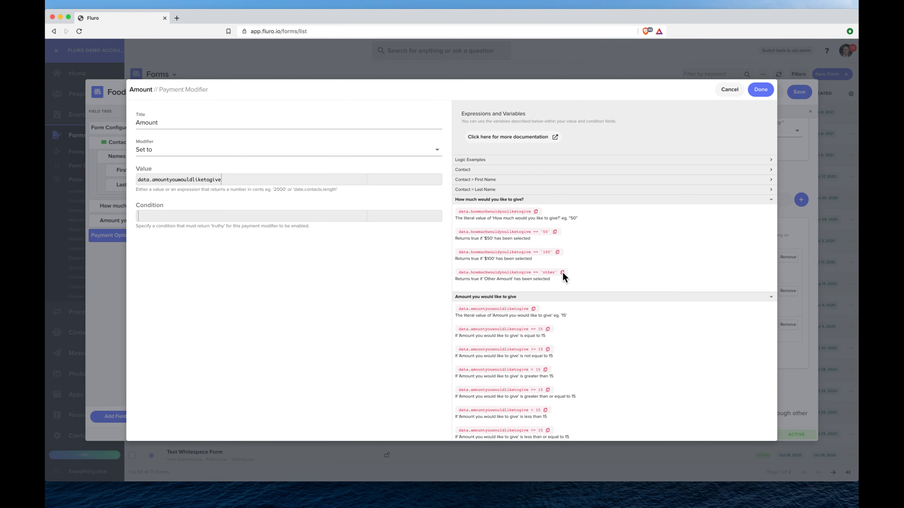
{"action": "key", "text": "super+v"}
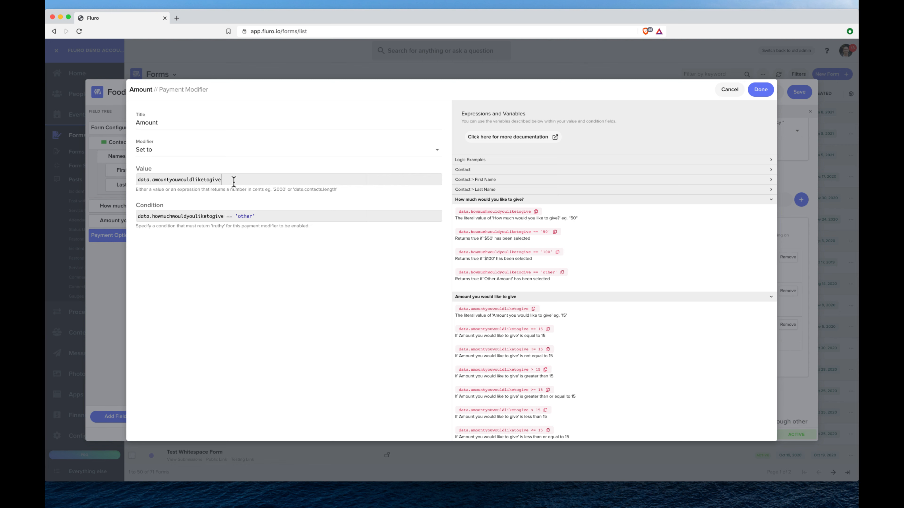
{"action": "left_click", "coordinate": [760, 89]}
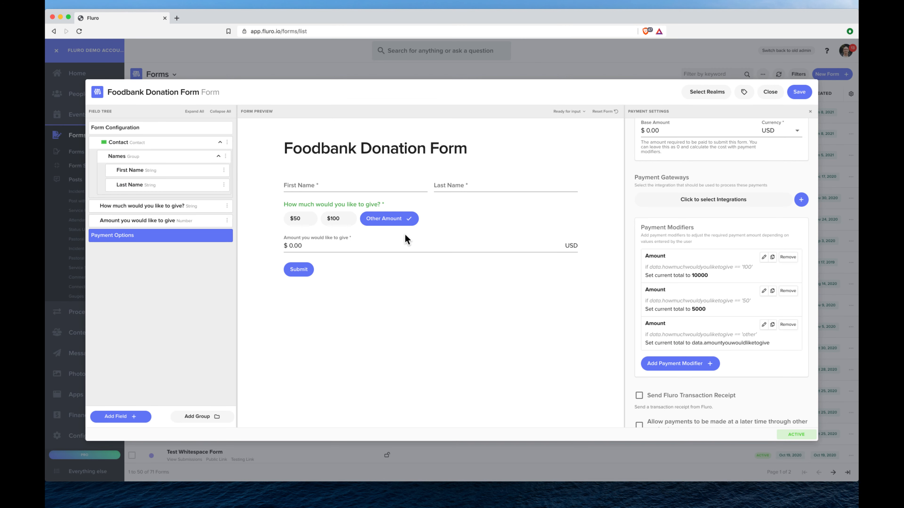
Test the preview's payment summary with a custom amount of 100,000,000.00, comparing the $50 and $100 choices and ending on Other Amount.
{"action": "left_click", "coordinate": [362, 245]}
{"action": "type", "text": "100,000,000.00"}
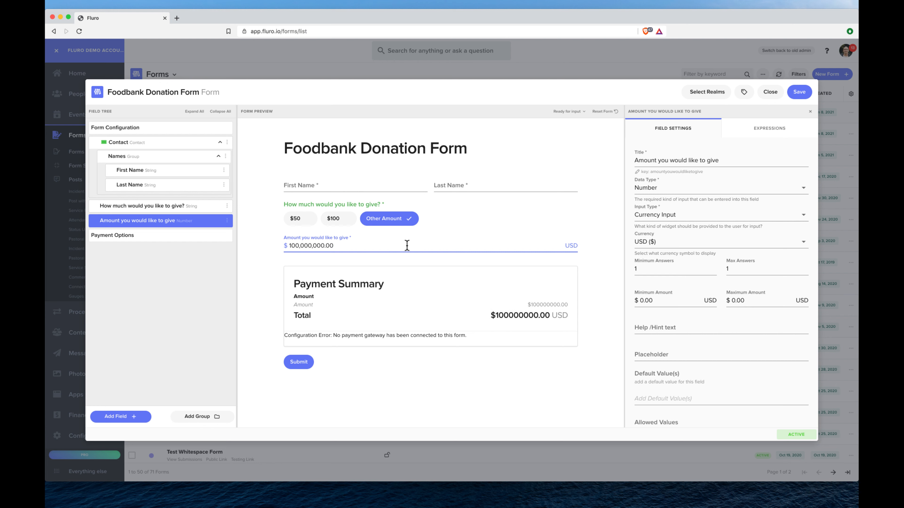
{"action": "left_click", "coordinate": [342, 219]}
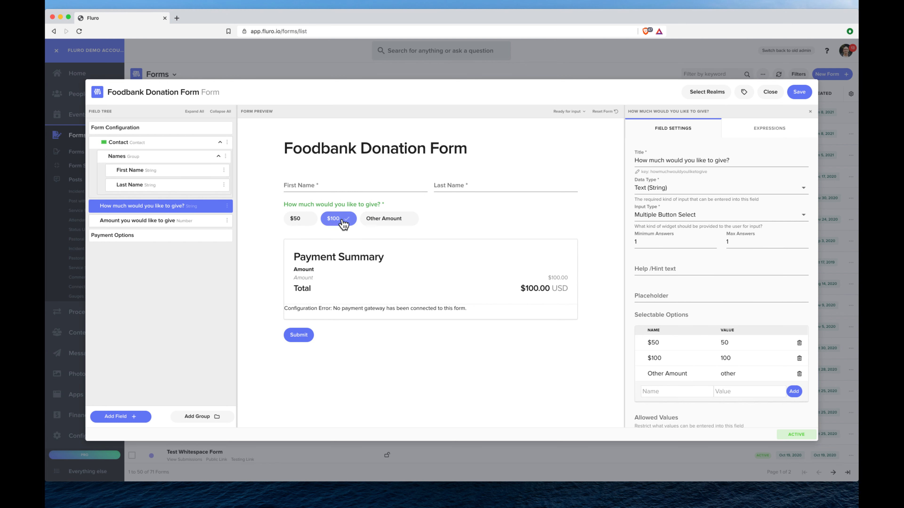
{"action": "left_click", "coordinate": [298, 218]}
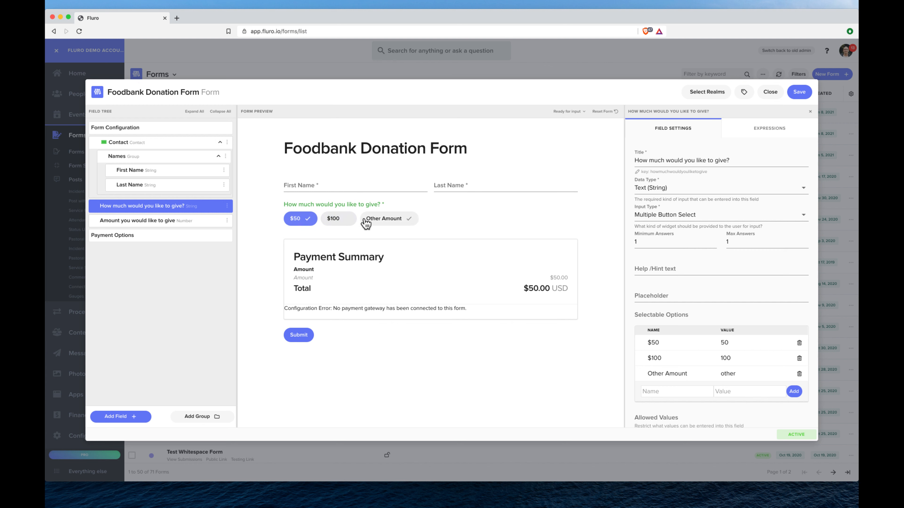
{"action": "left_click", "coordinate": [383, 218]}
{"action": "left_click", "coordinate": [334, 219]}
{"action": "left_click", "coordinate": [300, 219]}
{"action": "left_click", "coordinate": [338, 219]}
{"action": "left_click", "coordinate": [386, 219]}
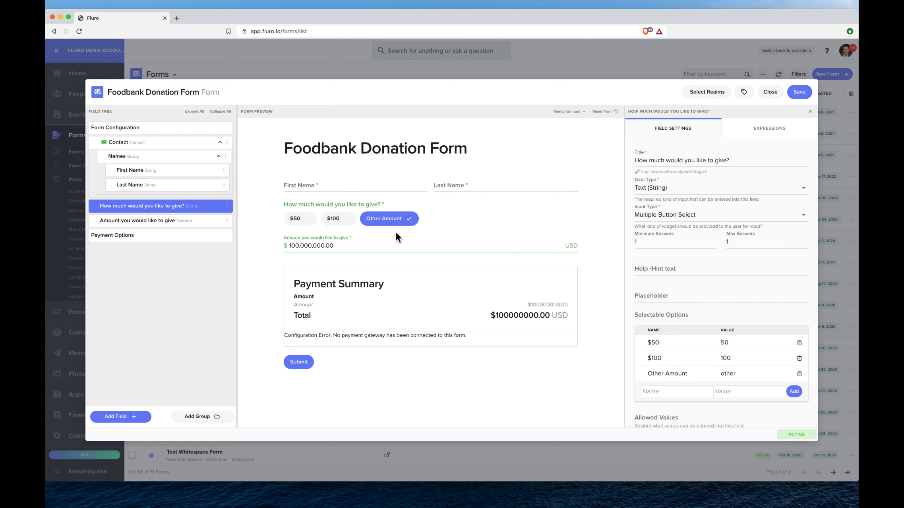
Select the Stripe Test integration as the payment gateway in the form's payment options.
{"action": "left_click", "coordinate": [175, 237]}
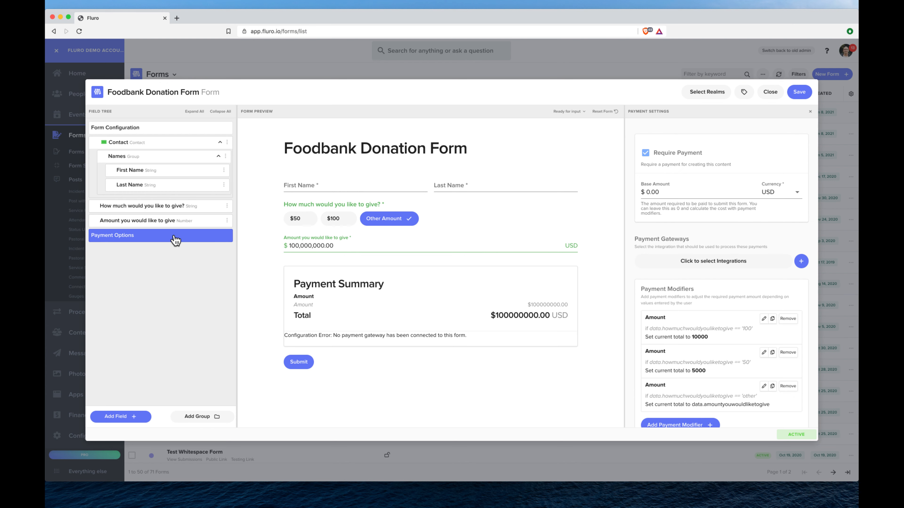
{"action": "left_click", "coordinate": [729, 267]}
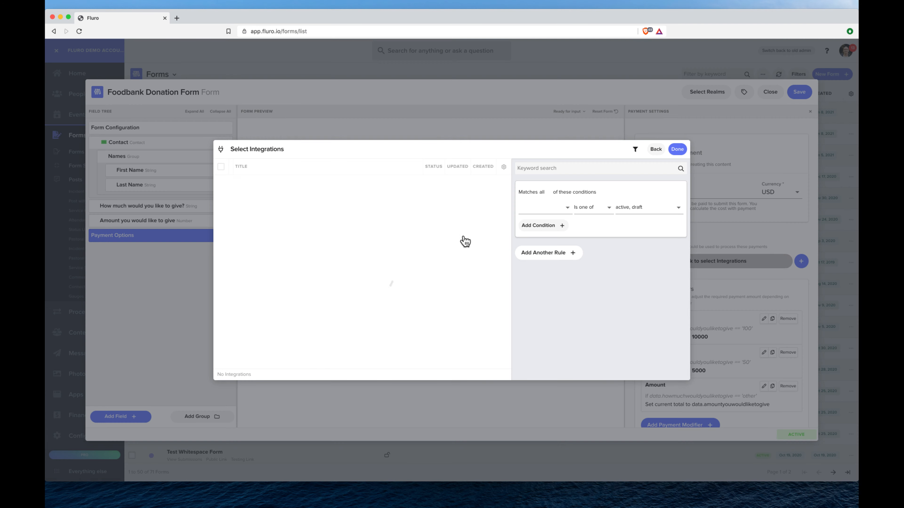
{"action": "left_click", "coordinate": [316, 206]}
{"action": "left_click", "coordinate": [671, 150]}
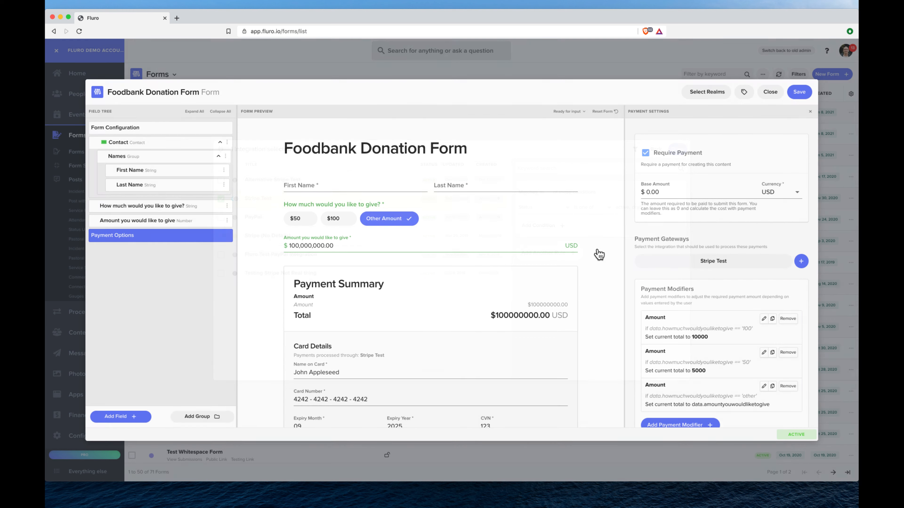